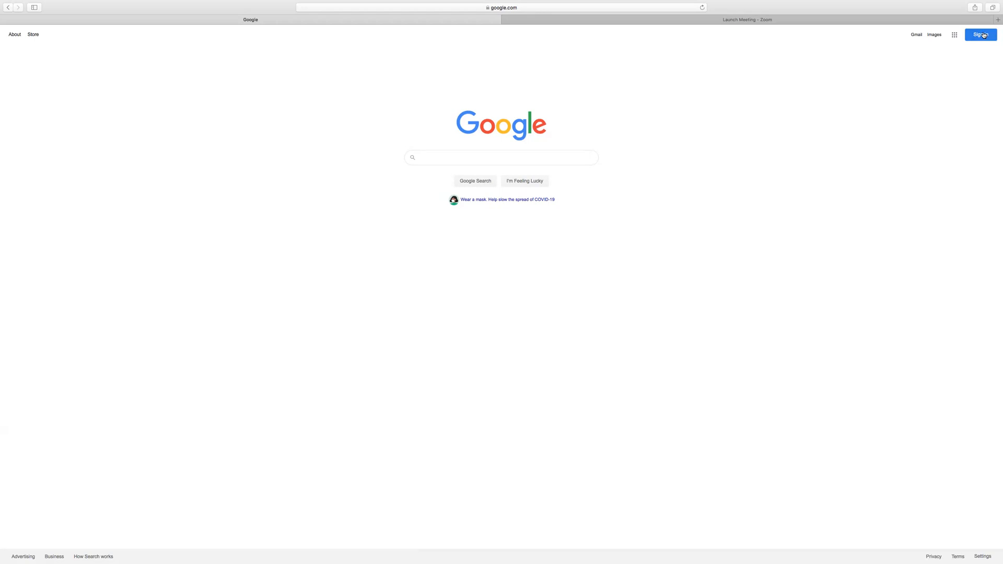
# Step: Sign in to Google with the last listed account, filling in its saved password, and check which account is active
pyautogui.click(984, 34)
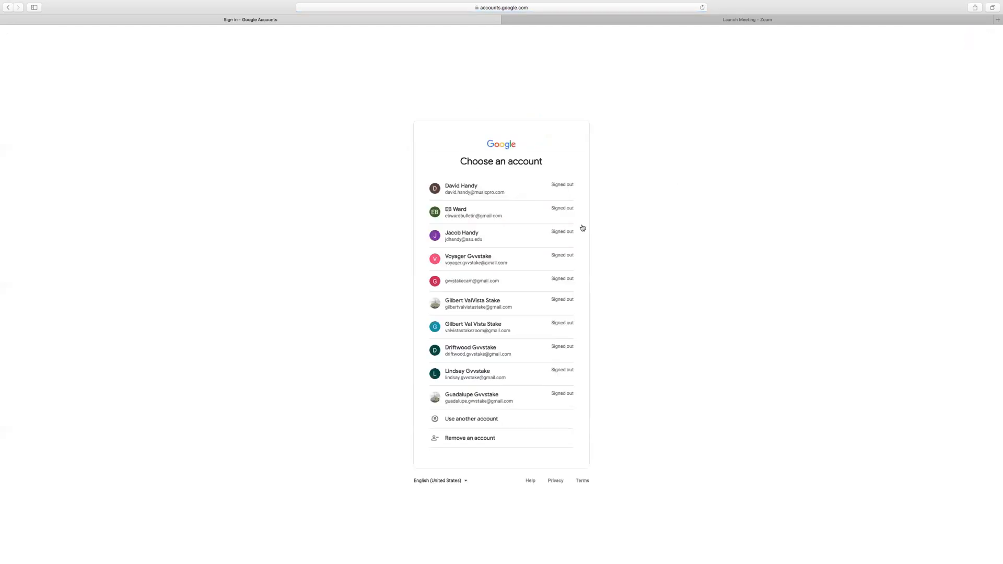
pyautogui.click(472, 399)
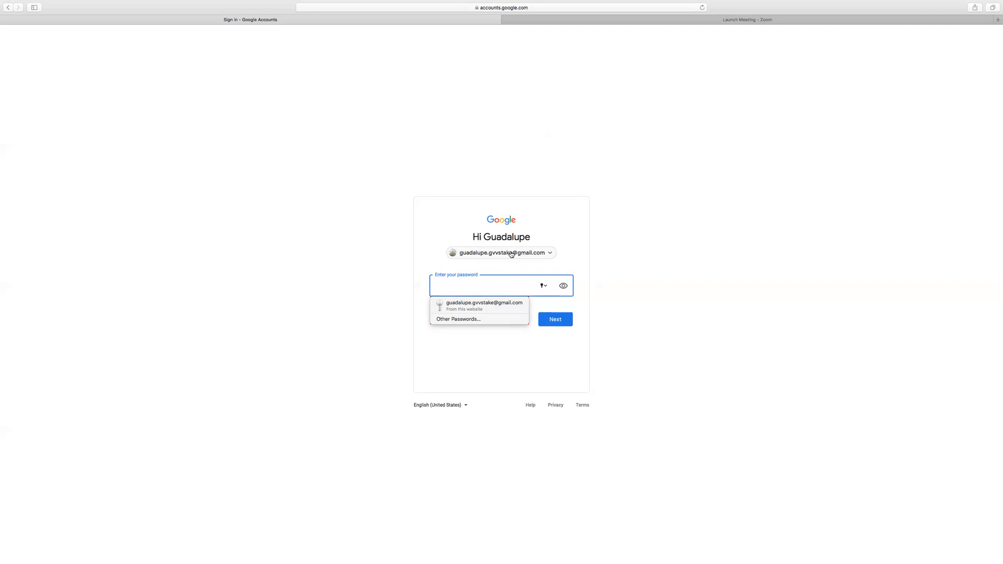
pyautogui.click(489, 305)
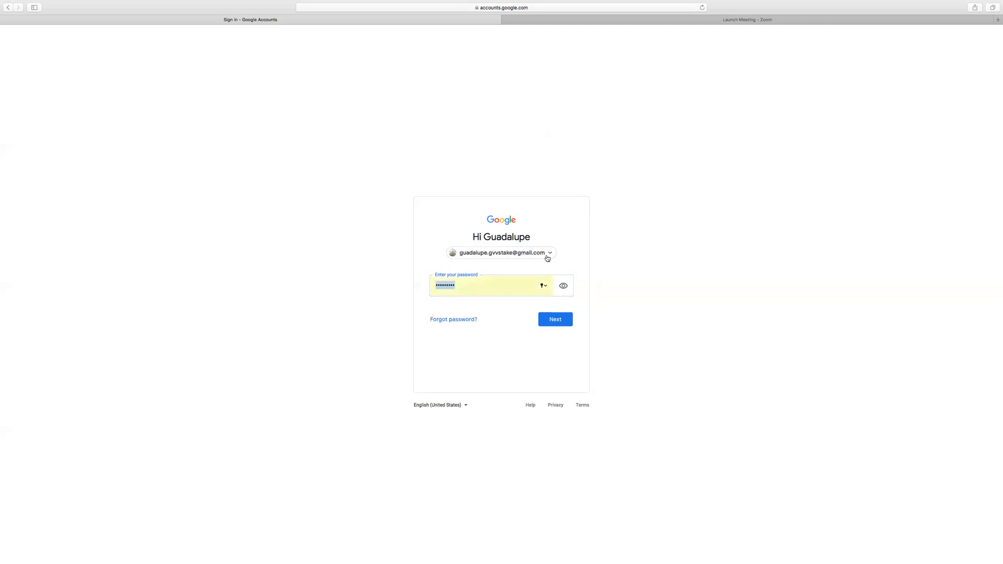
pyautogui.click(551, 315)
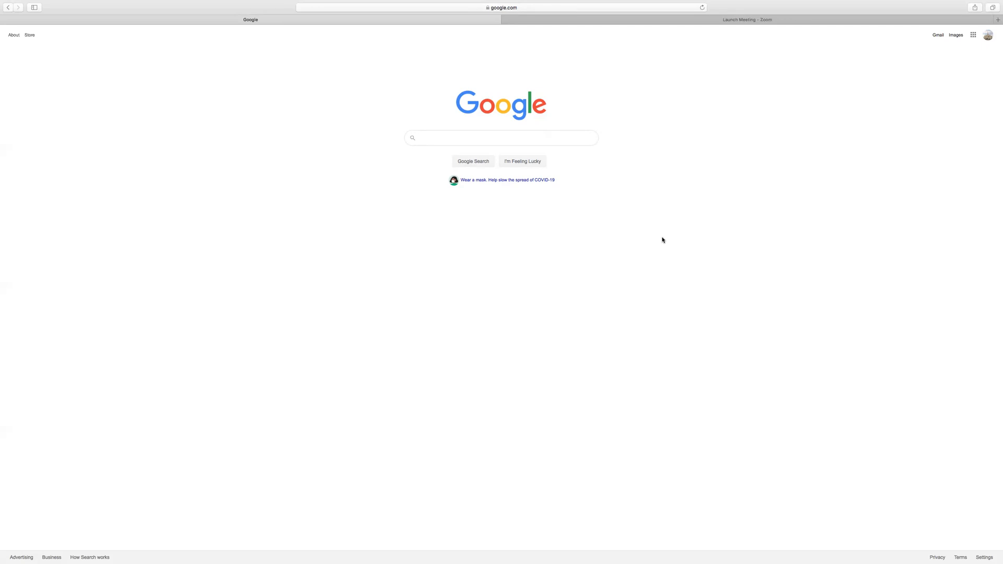
pyautogui.click(987, 37)
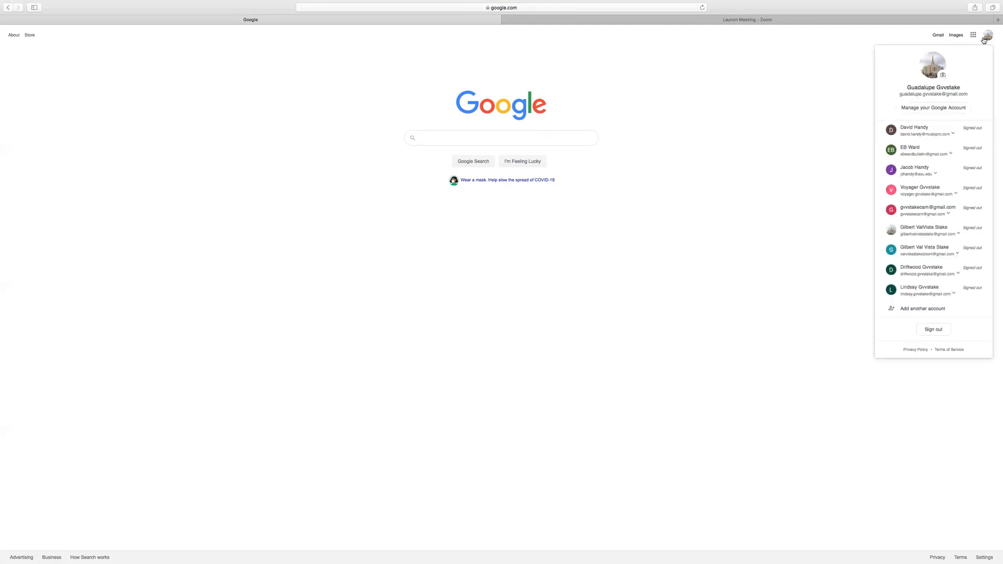
pyautogui.click(989, 36)
# Step: Open YouTube's live streaming page and start a new stream without reusing the previous stream's settings
pyautogui.click(973, 35)
pyautogui.click(910, 97)
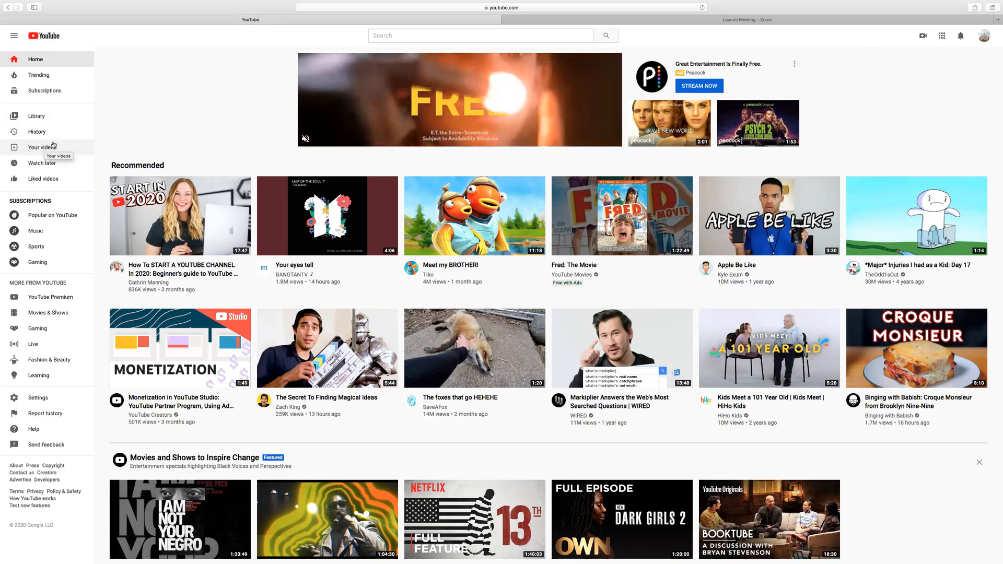
pyautogui.click(924, 37)
pyautogui.click(943, 70)
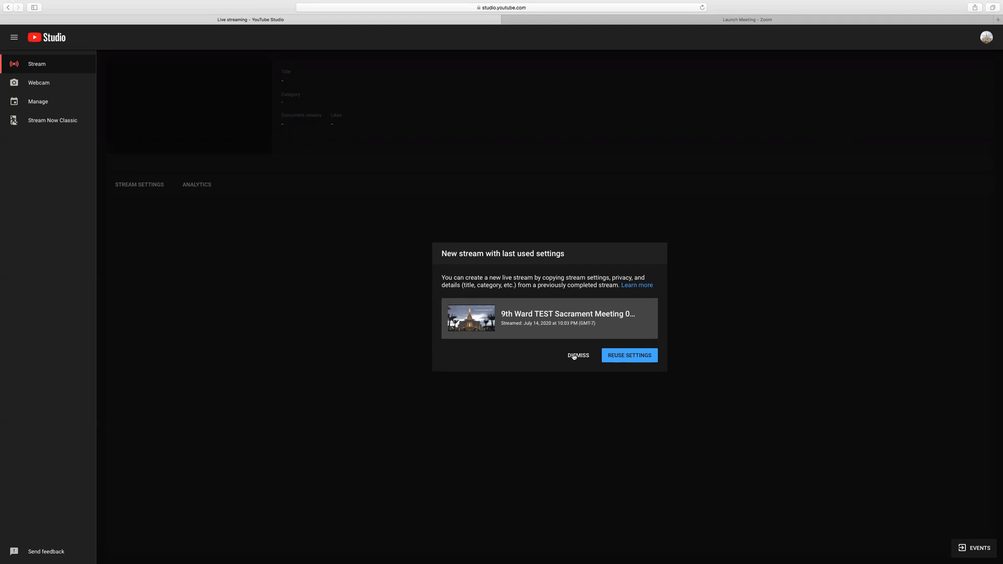
pyautogui.click(575, 357)
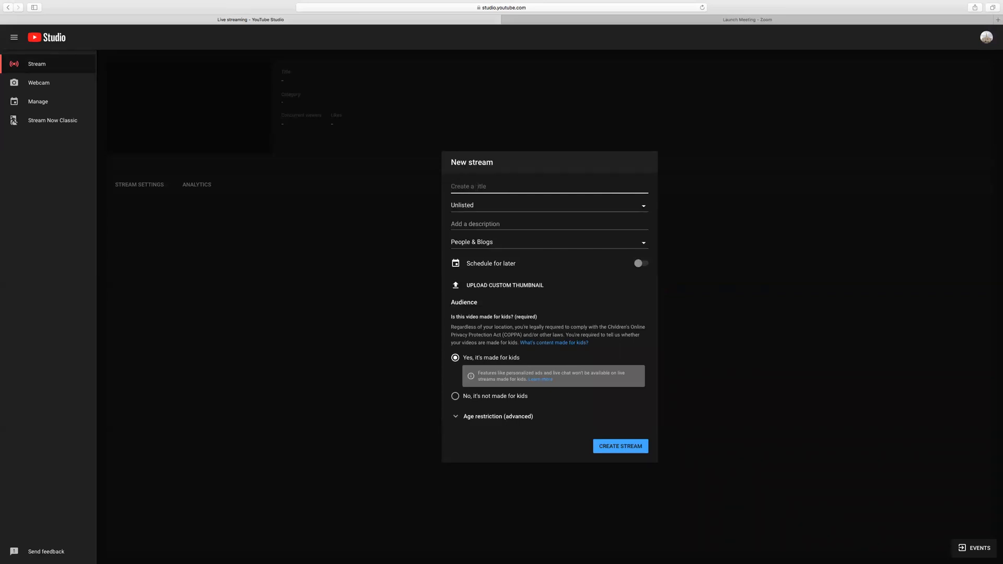
# Step: Title the new stream "9th Ward Sacrament 07252020" and keep its visibility Unlisted
pyautogui.write('9th Ward Sacrament 07252020')
pyautogui.click(464, 207)
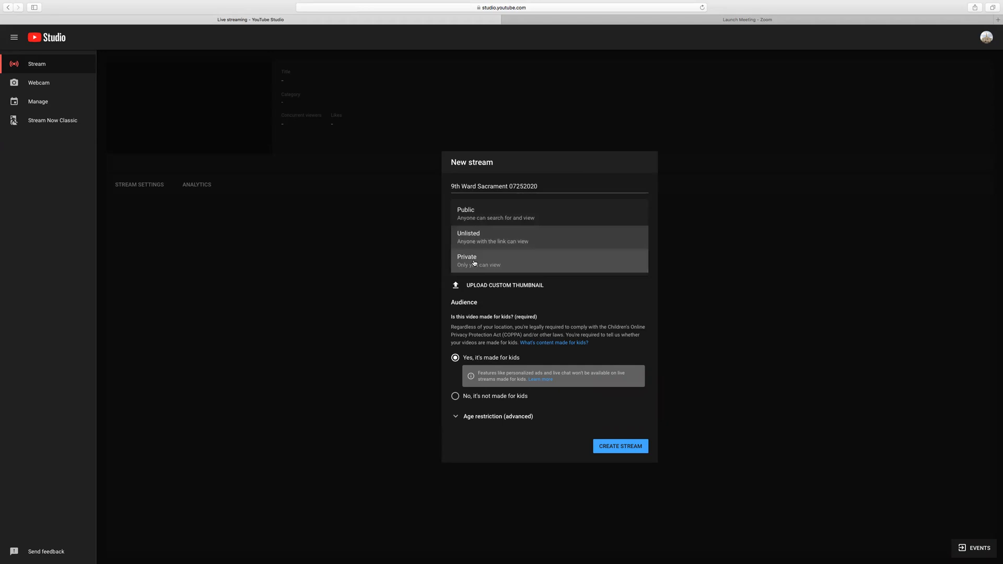
pyautogui.click(491, 233)
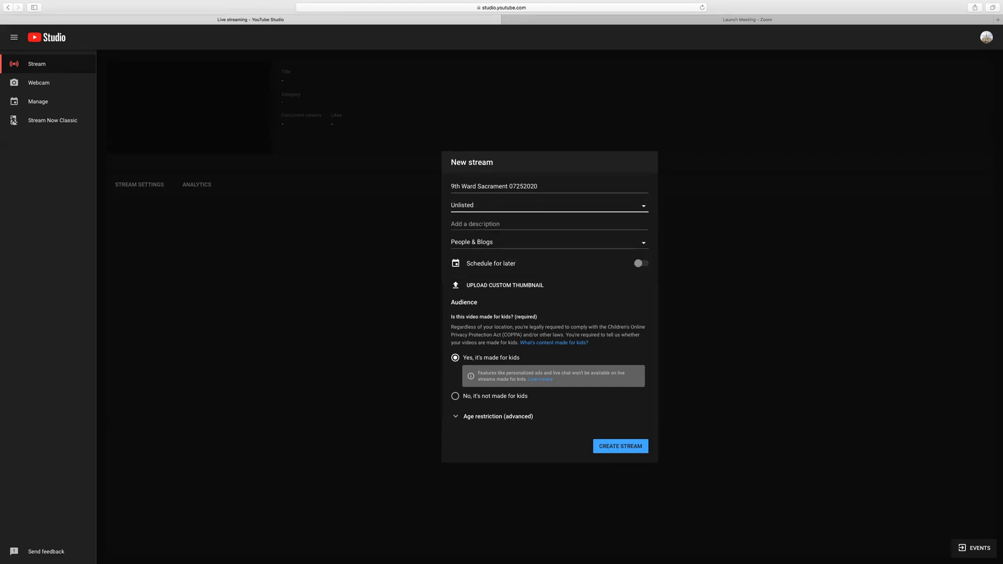
# Step: Set the new stream's category to Education
pyautogui.click(496, 243)
pyautogui.scroll(-2, 491, 307)
pyautogui.scroll(-3, 493, 306)
pyautogui.click(491, 320)
# Step: Schedule the stream for later, on Sunday, July 26, 2020
pyautogui.click(638, 265)
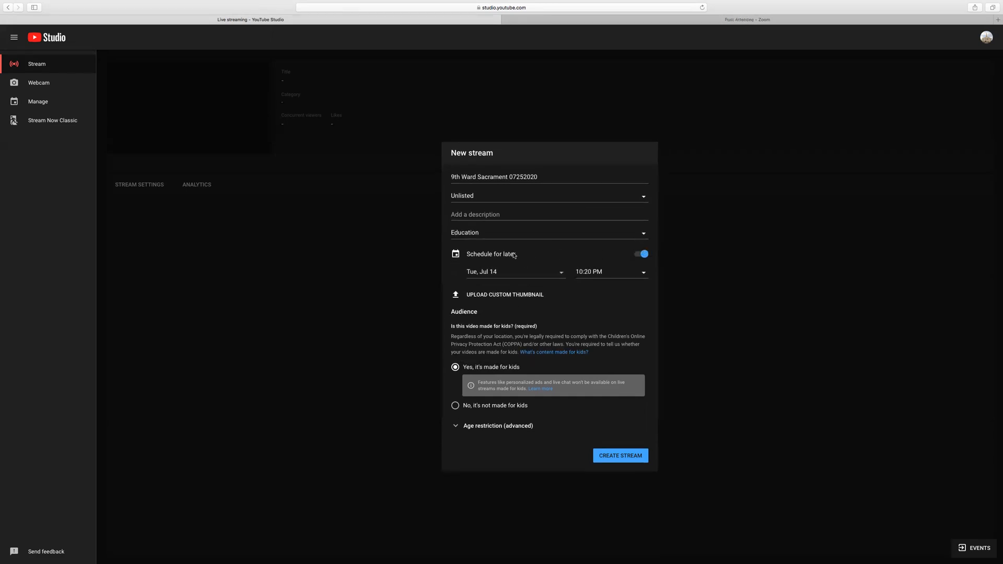
pyautogui.click(509, 273)
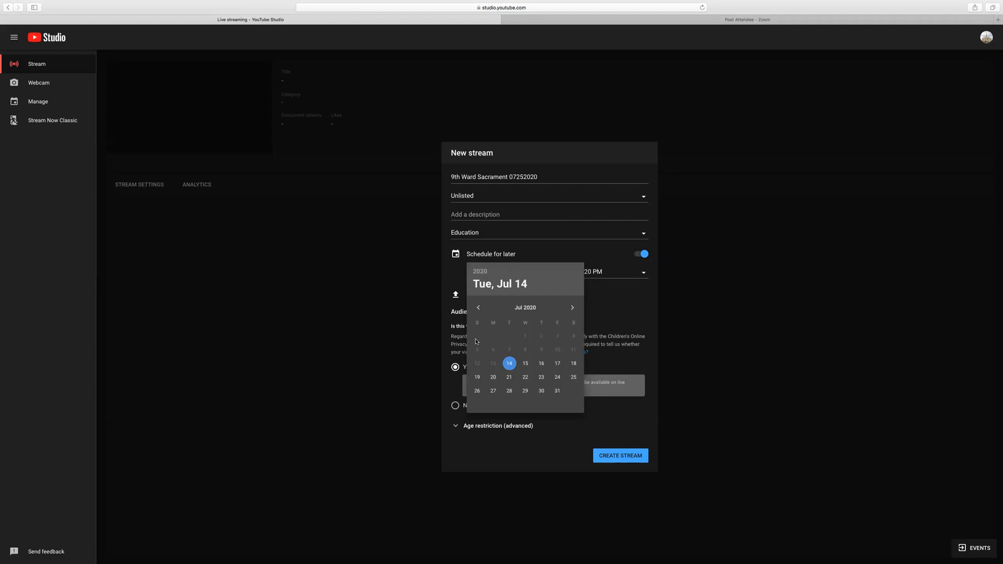
pyautogui.click(477, 391)
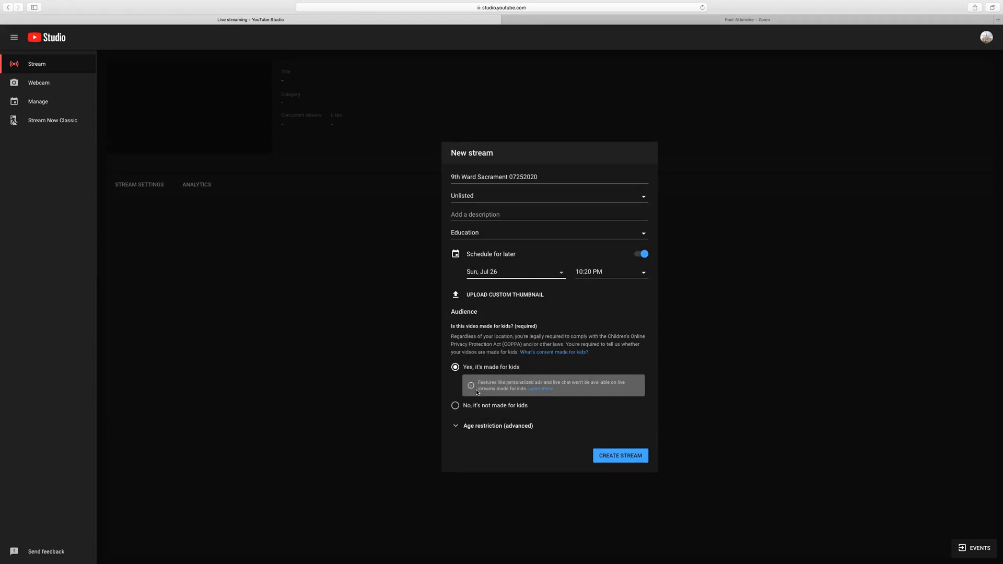
# Step: Correct the date in the stream title so it reads "9th Ward Sacrament 07262020"
pyautogui.click(524, 176)
pyautogui.press('BackSpace')
pyautogui.write('6')
# Step: Set the scheduled start time to 9:00 AM and create the stream
pyautogui.click(610, 273)
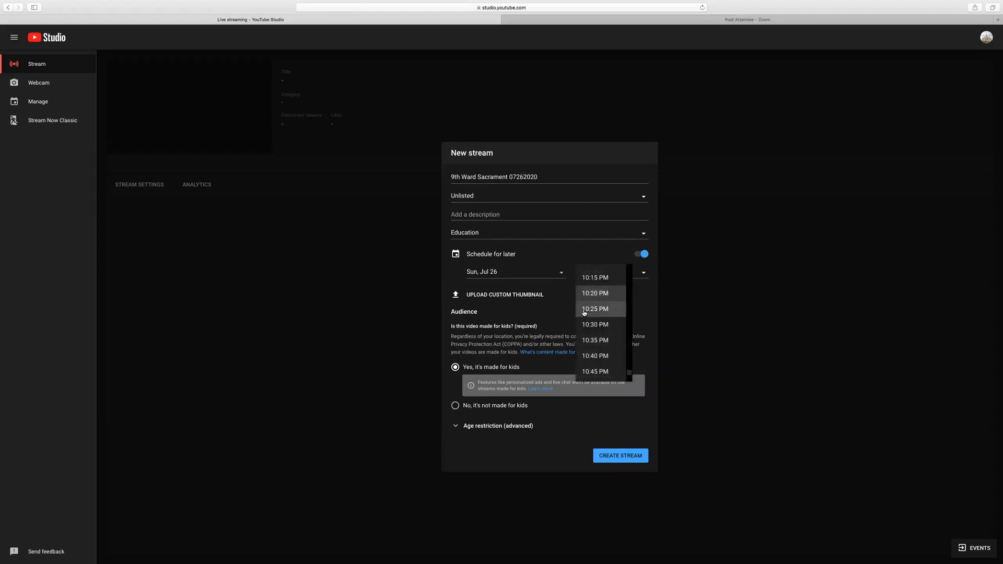
pyautogui.scroll(20, 583, 318)
pyautogui.scroll(8, 582, 322)
pyautogui.scroll(-5, 582, 321)
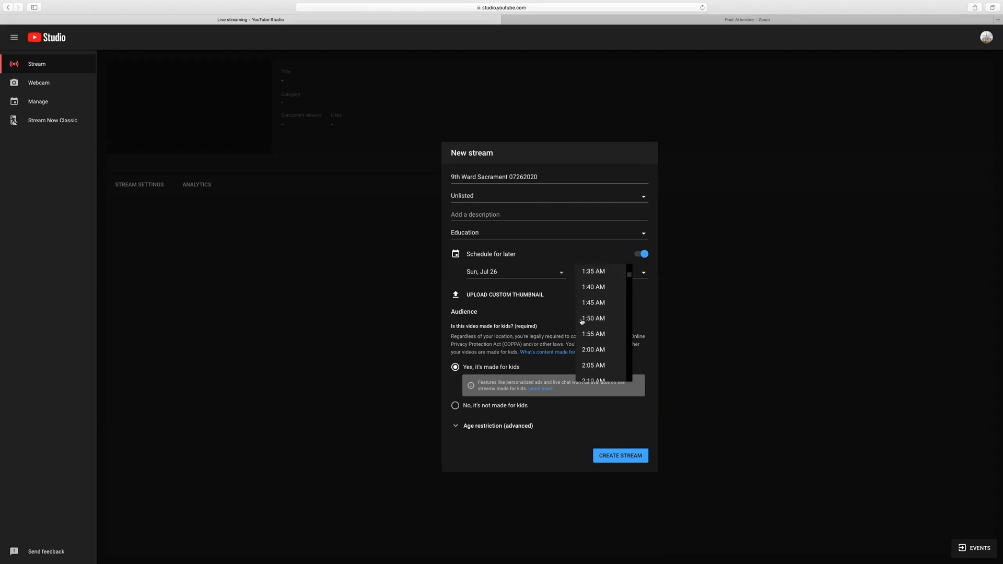
pyautogui.scroll(-7, 582, 321)
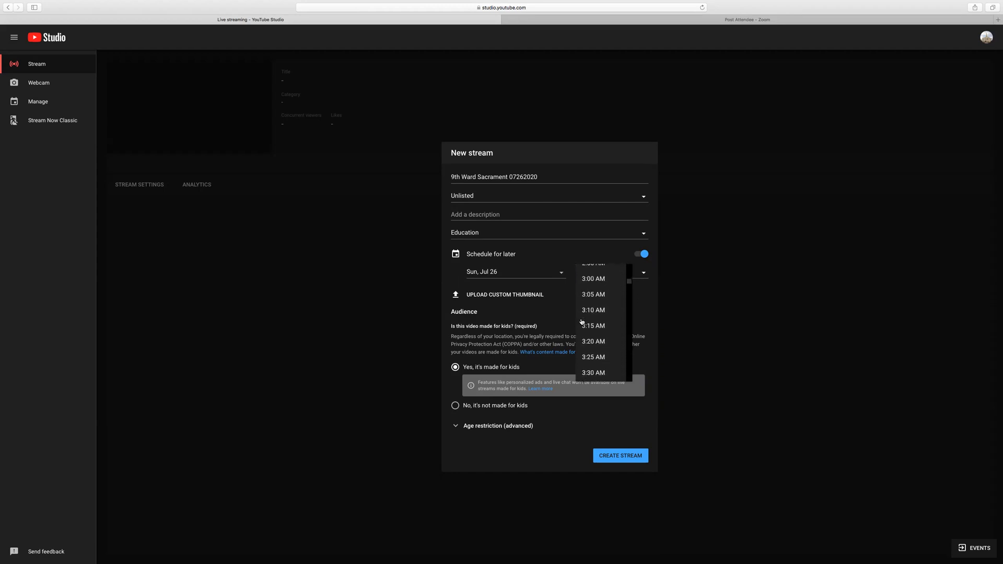
pyautogui.scroll(-8, 582, 321)
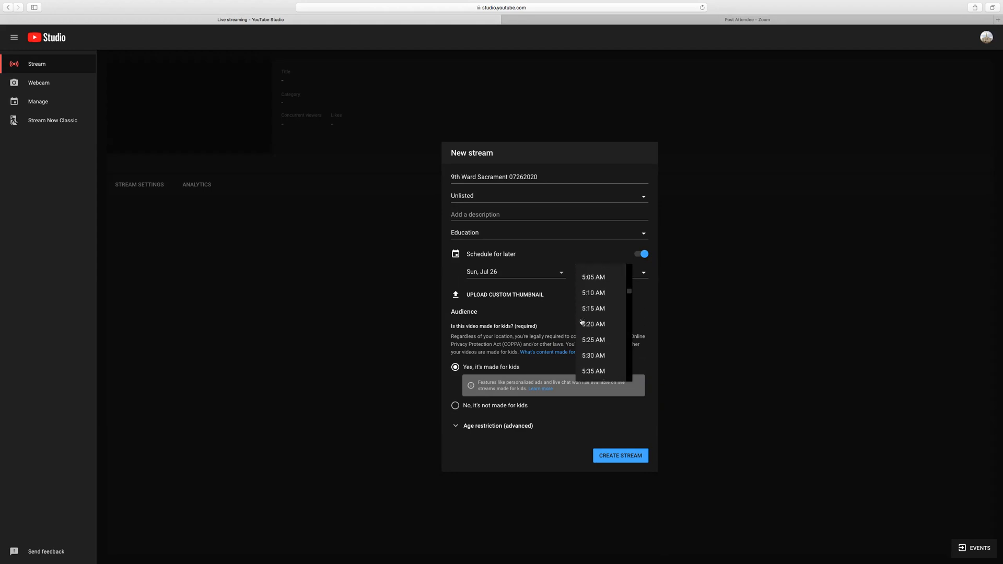
pyautogui.scroll(-9, 582, 322)
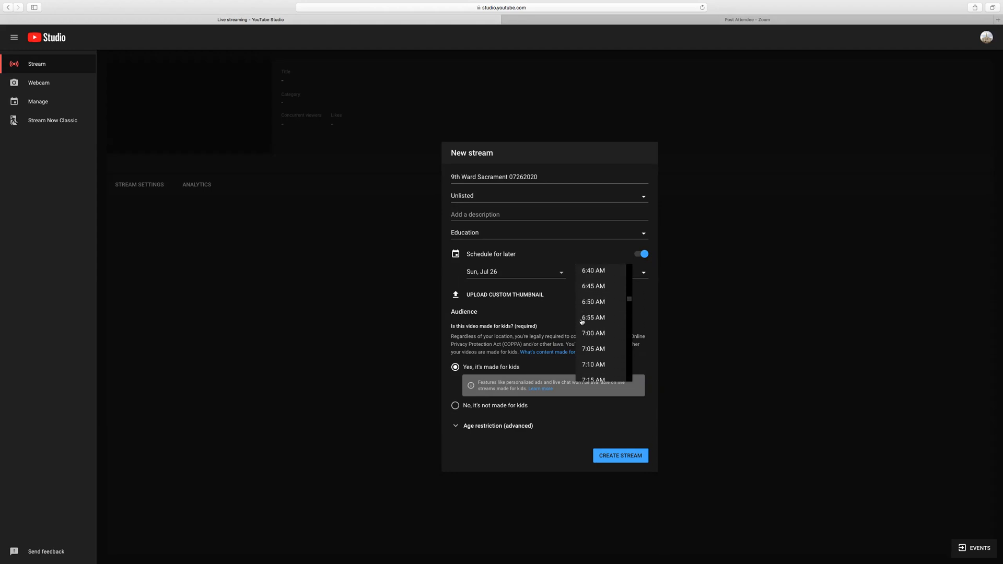
pyautogui.scroll(-2, 582, 321)
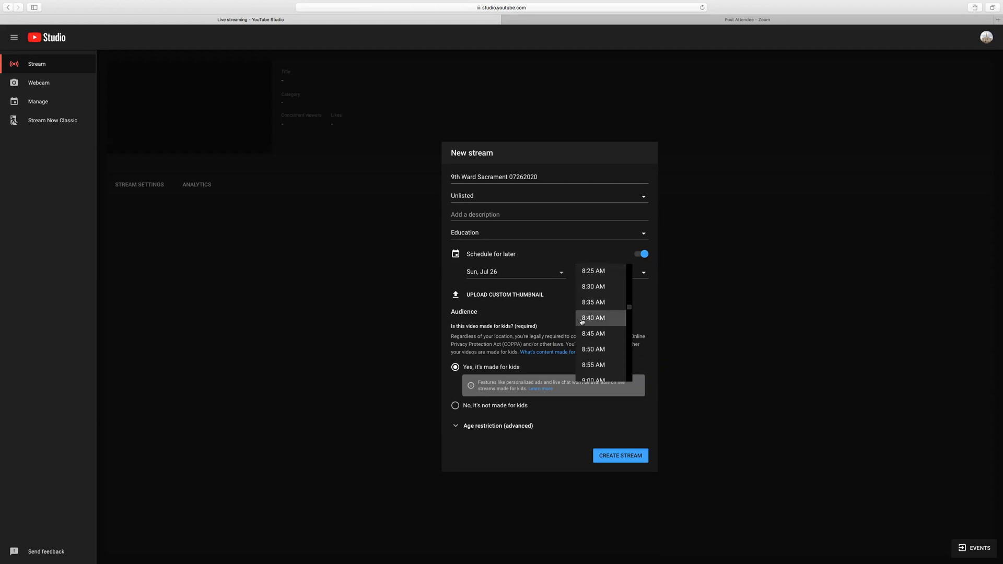
pyautogui.click(587, 355)
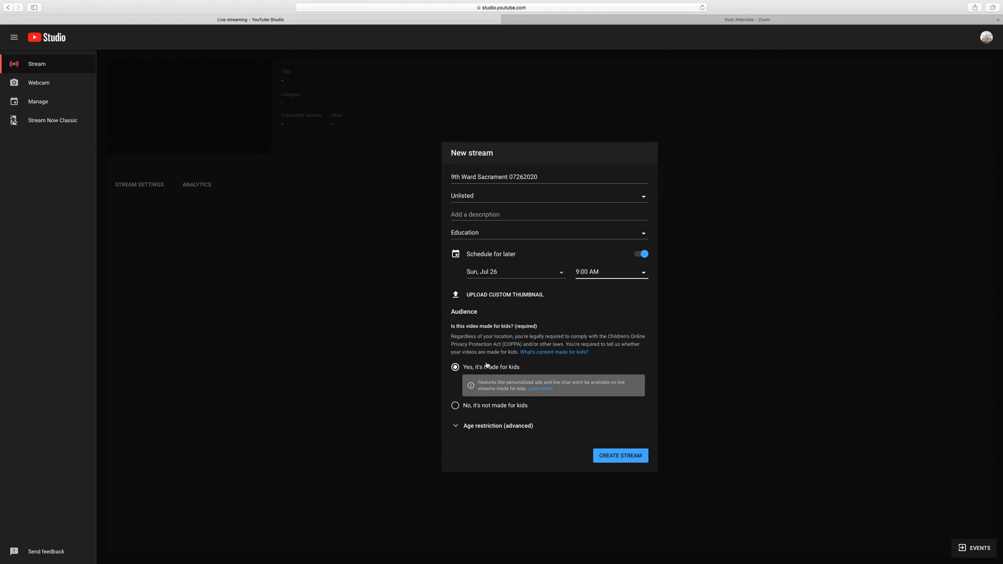
pyautogui.click(619, 455)
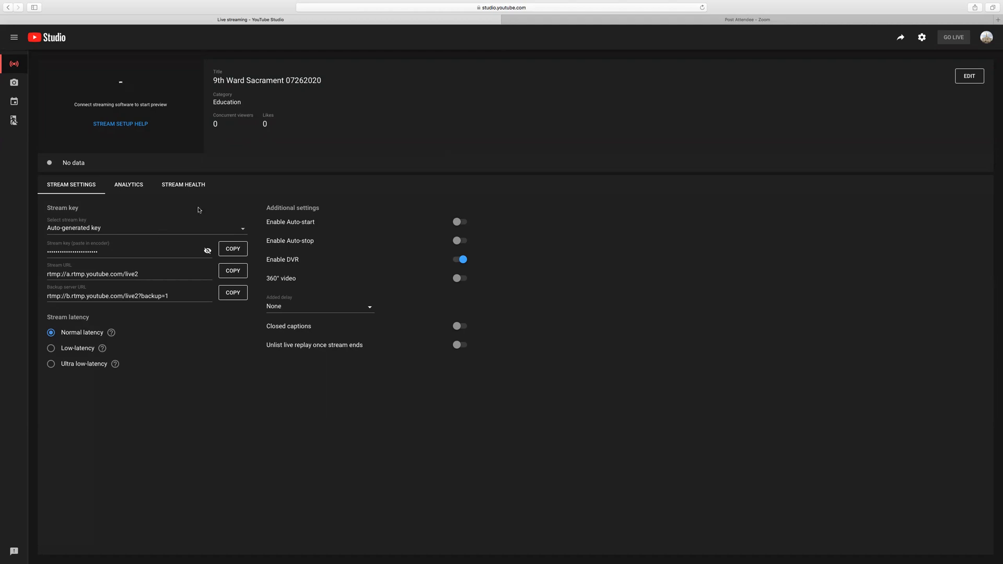
# Step: Enable Auto-start and Auto-stop for the stream, confirming both
pyautogui.click(460, 222)
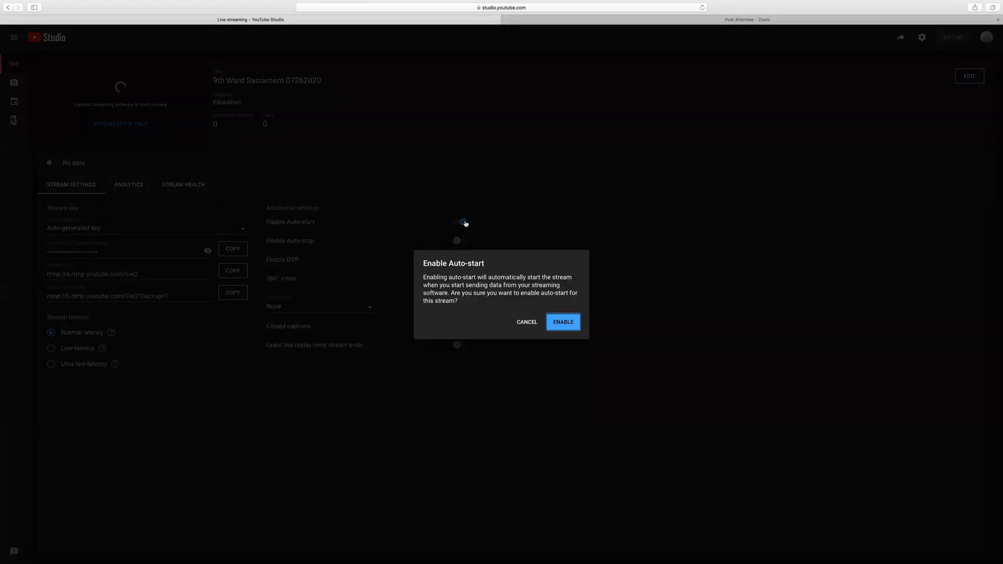
pyautogui.click(562, 322)
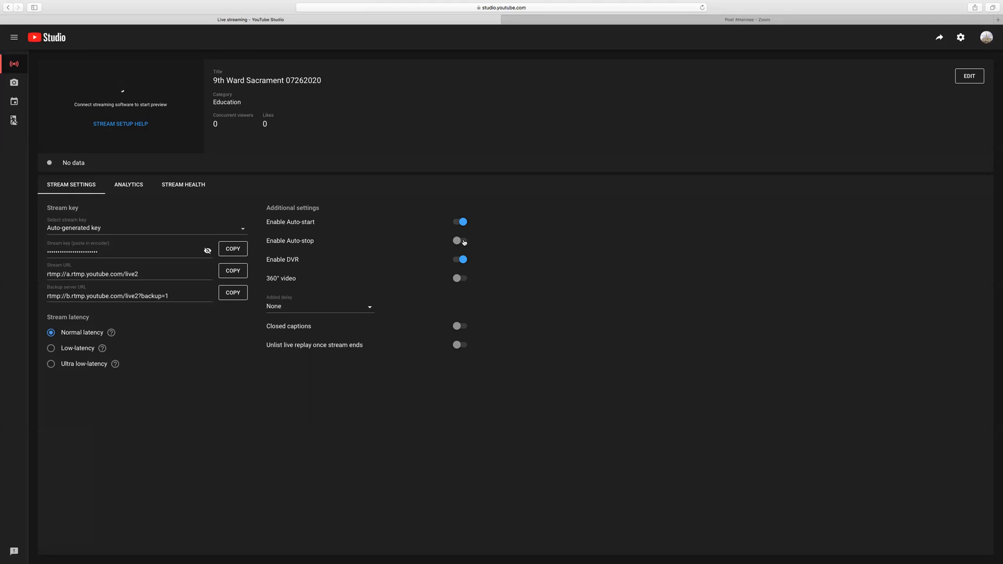
pyautogui.click(464, 242)
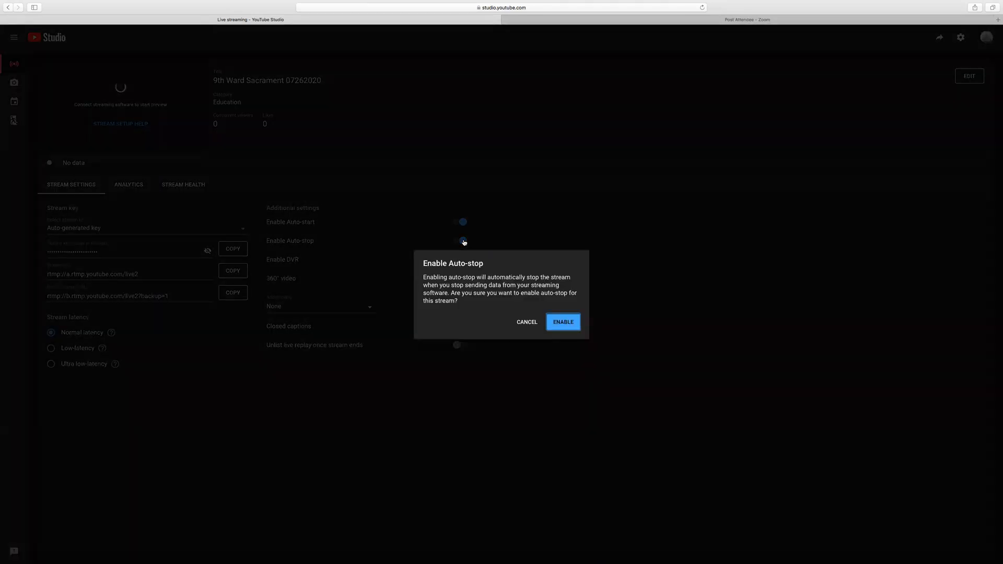
pyautogui.click(562, 322)
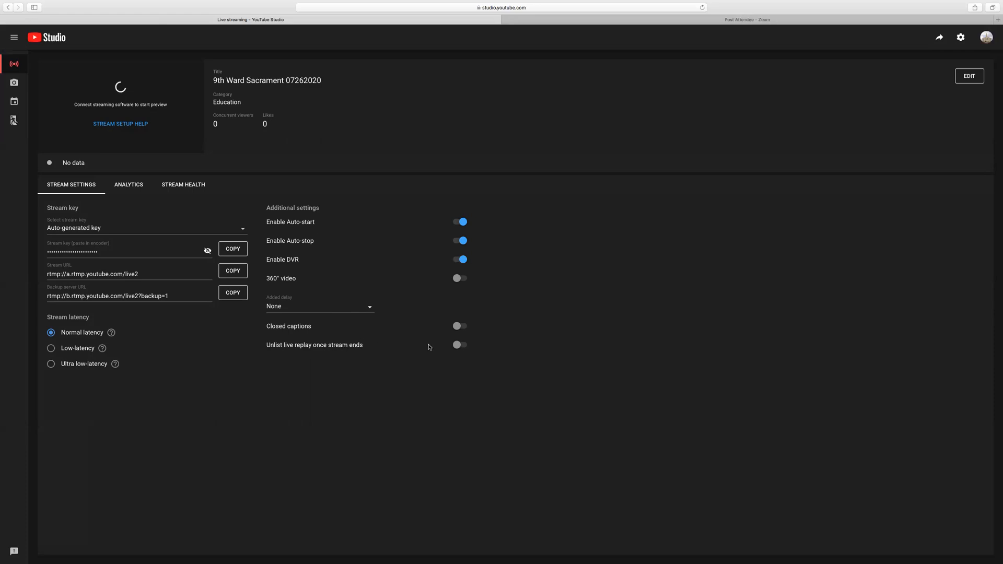
# Step: Turn on unlisting of the live replay once the stream ends
pyautogui.click(462, 346)
pyautogui.click(459, 348)
pyautogui.click(463, 347)
# Step: Reveal the auto-generated stream key, and switch the stream to the "9th Ward (Variable)" key
pyautogui.click(207, 251)
pyautogui.click(207, 251)
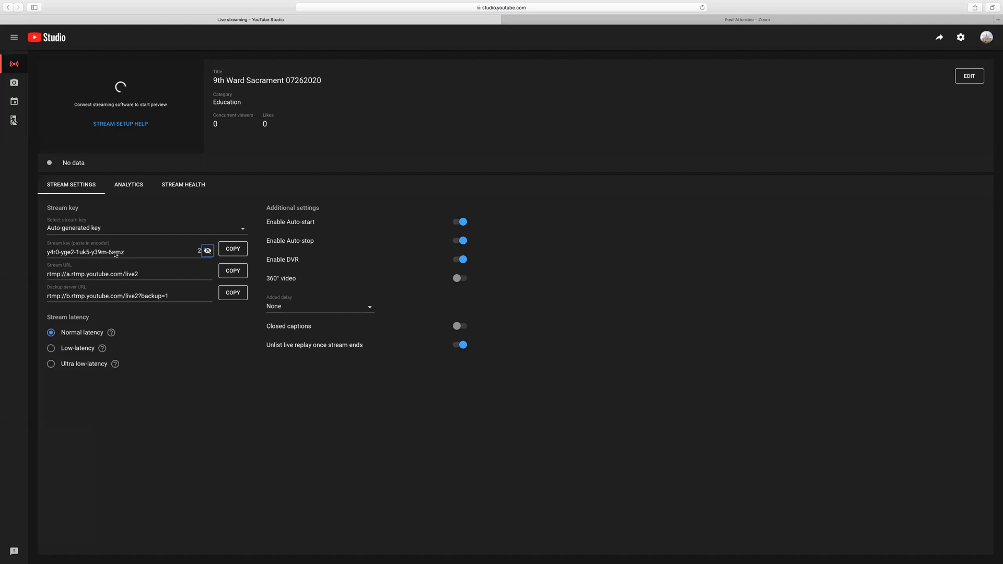
pyautogui.click(112, 228)
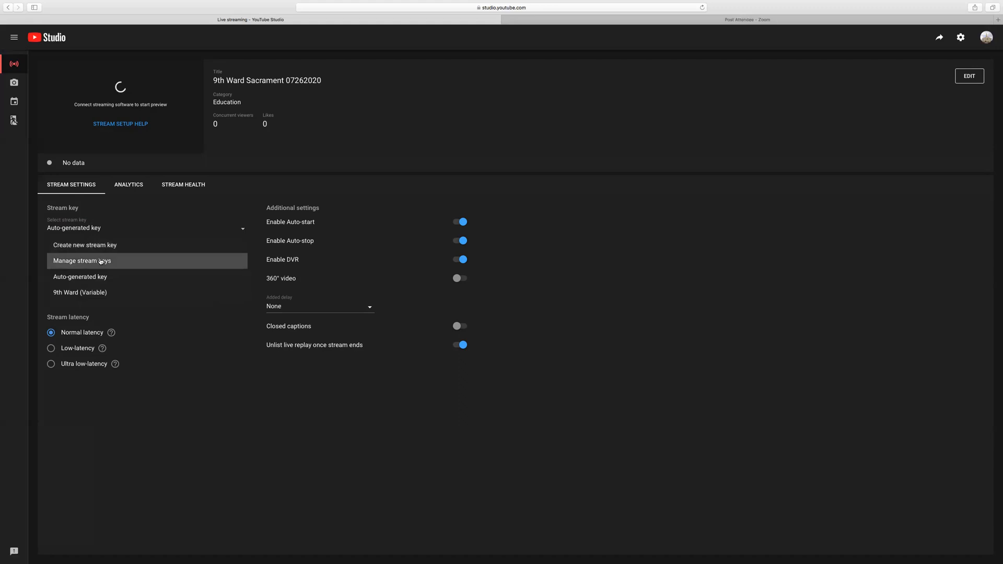
pyautogui.click(91, 293)
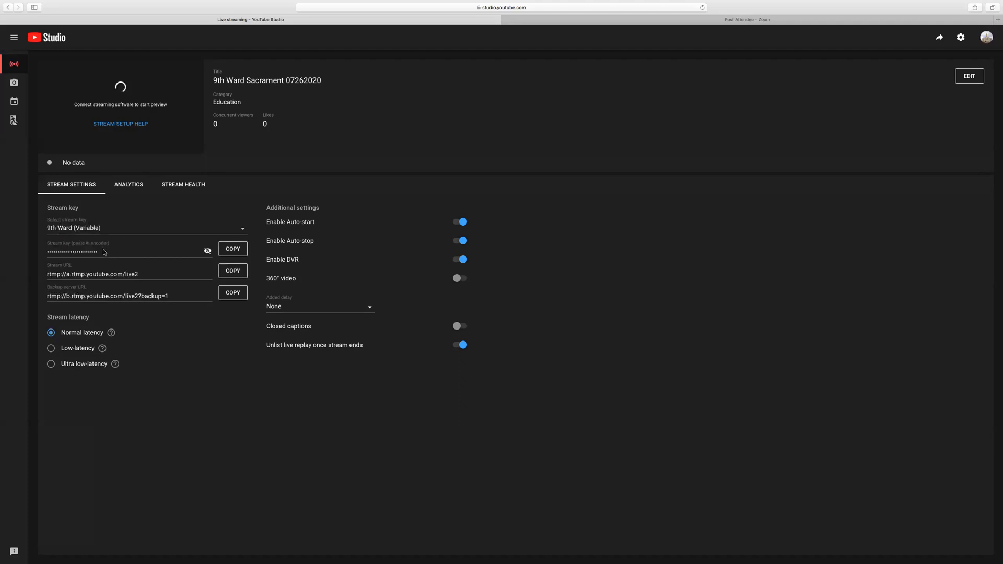
# Step: Reveal the 9th Ward stream key and copy it to the clipboard
pyautogui.click(207, 252)
pyautogui.moveTo(123, 251); pyautogui.dragTo(37, 252)
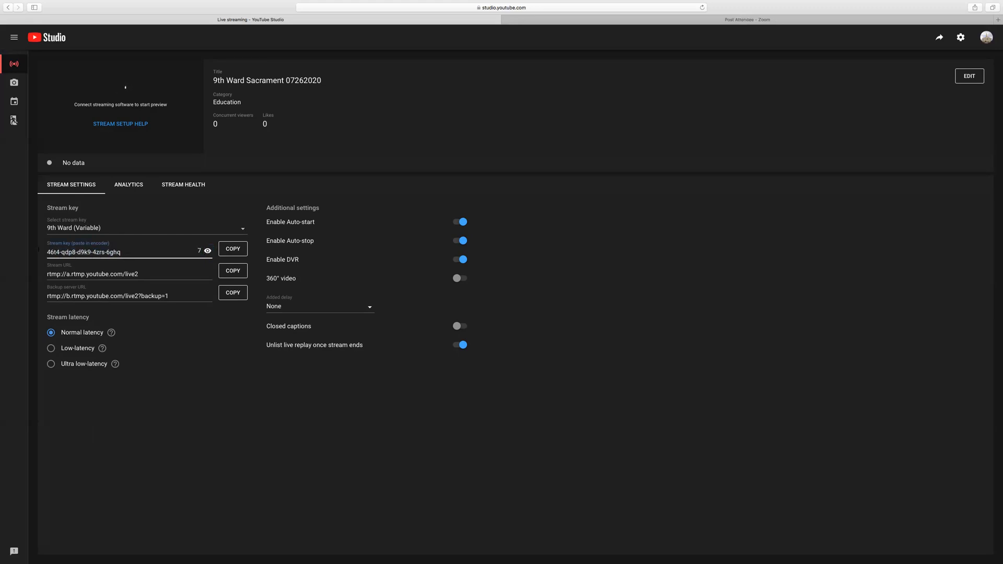
pyautogui.moveTo(123, 252); pyautogui.dragTo(51, 253)
pyautogui.moveTo(123, 253); pyautogui.dragTo(60, 253)
pyautogui.click(100, 255)
pyautogui.click(239, 253)
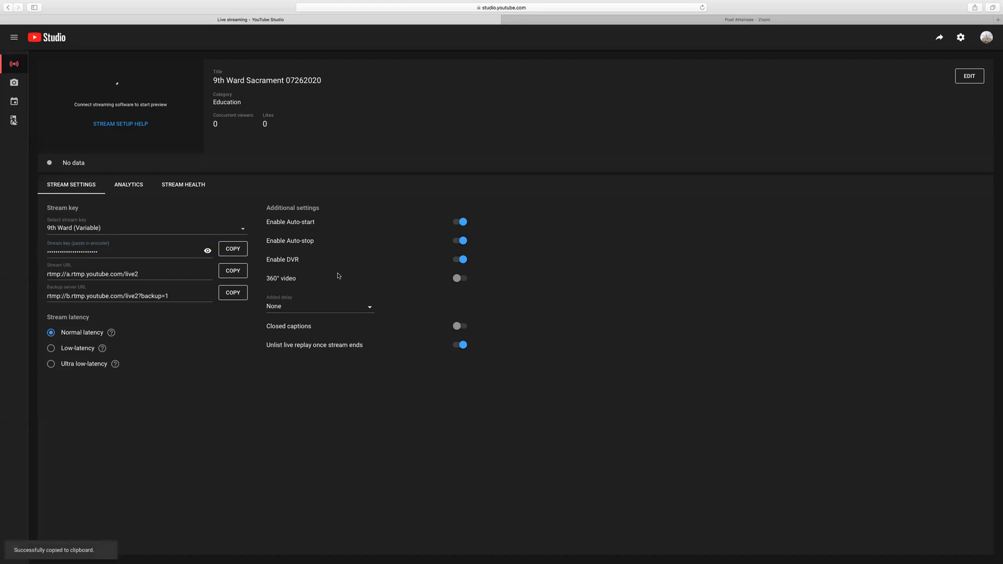
# Step: Switch to OBS and replace the stream key in the Stream settings with the copied one, revealing it to check before saving
pyautogui.hotkey('ctrl', 'Right')
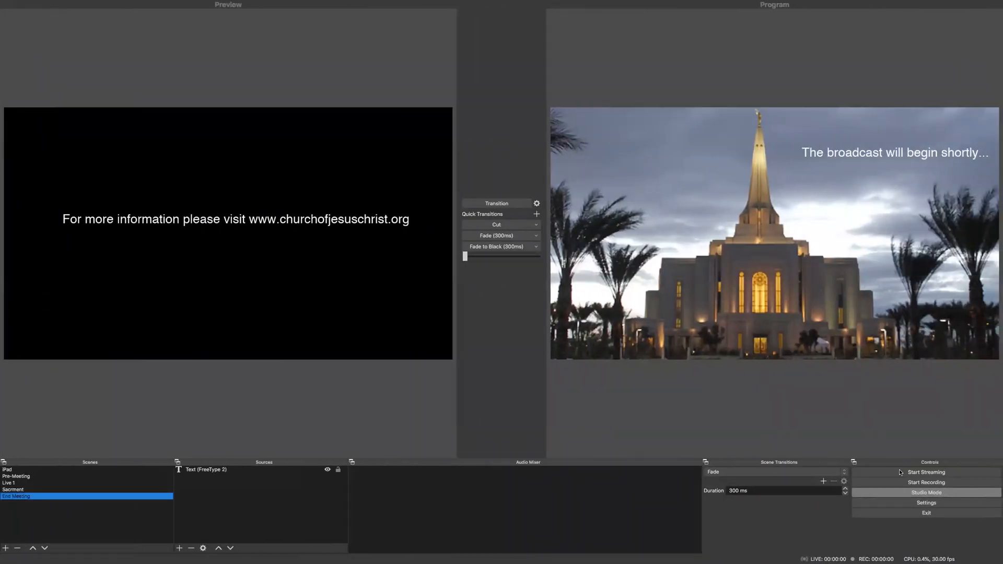
pyautogui.click(922, 505)
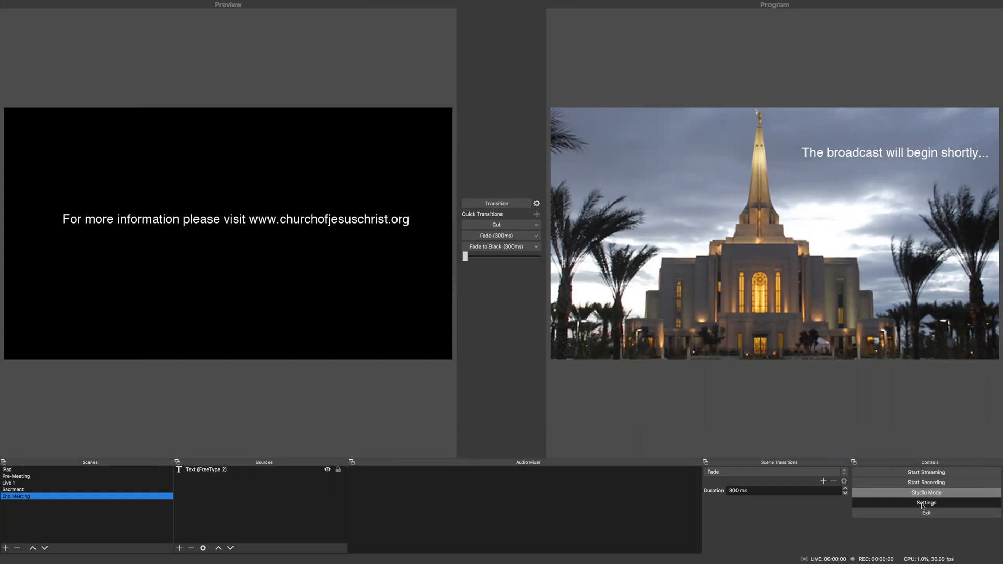
pyautogui.click(331, 169)
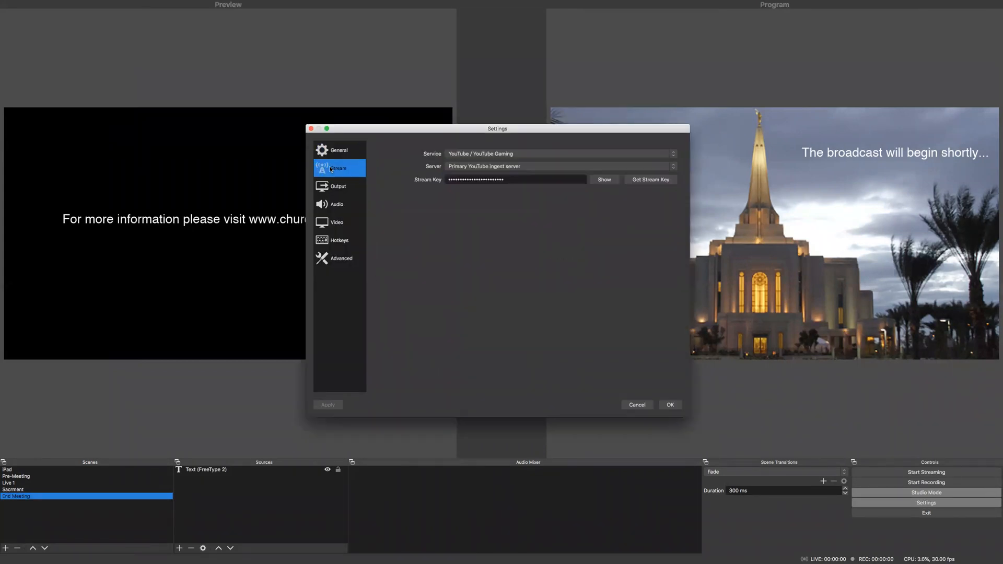
pyautogui.press('Tab')
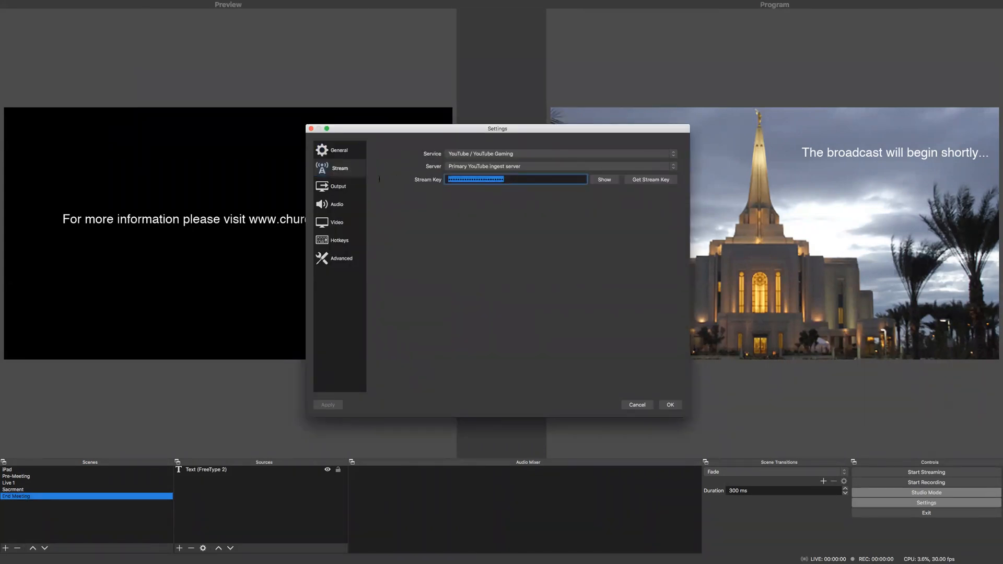
pyautogui.press('BackSpace')
pyautogui.press('super+v')
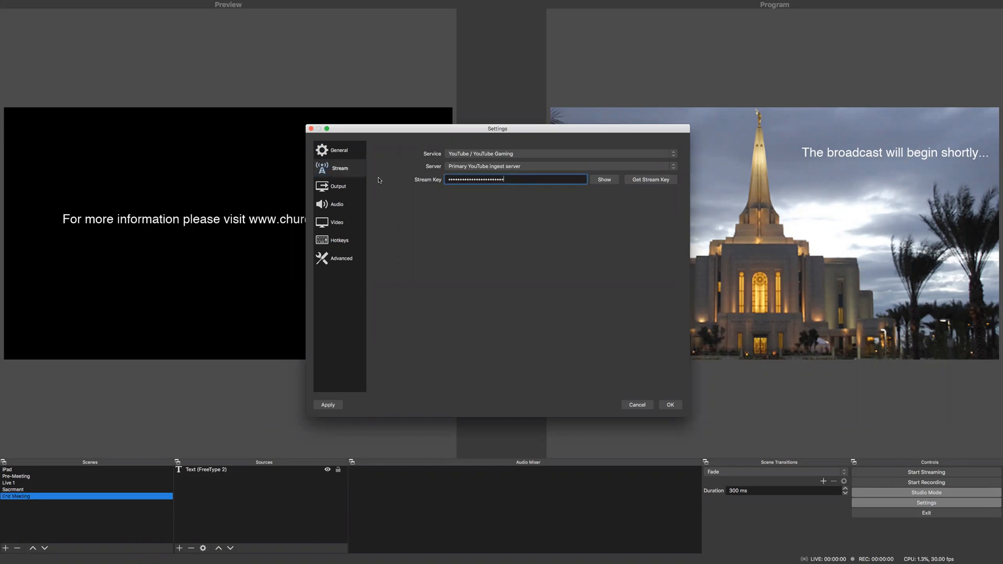
pyautogui.click(602, 182)
pyautogui.click(669, 405)
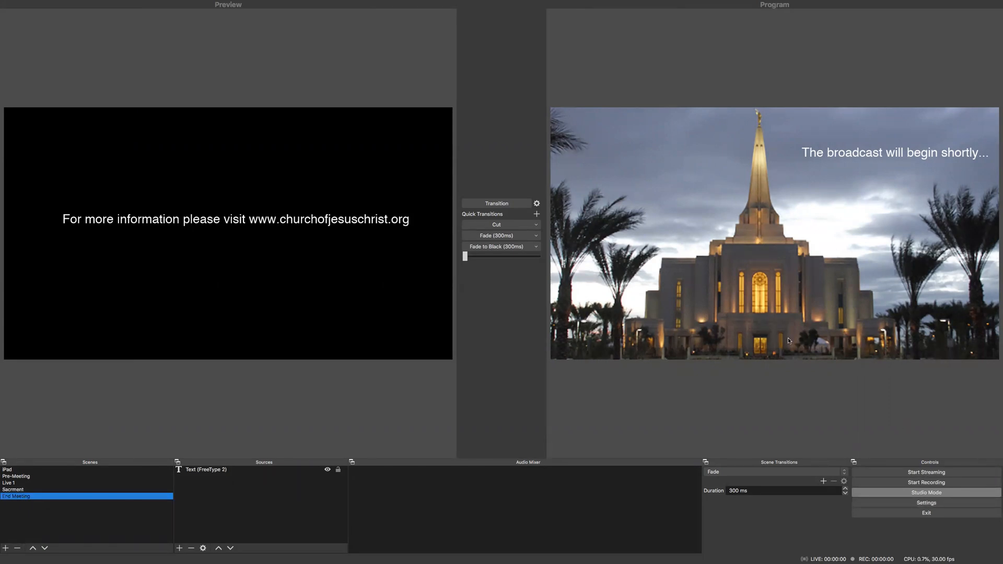
# Step: Back in YouTube Studio, copy the shareable link of the upcoming 9th Ward Sacrament 07262020 stream
pyautogui.hotkey('ctrl', 'Left')
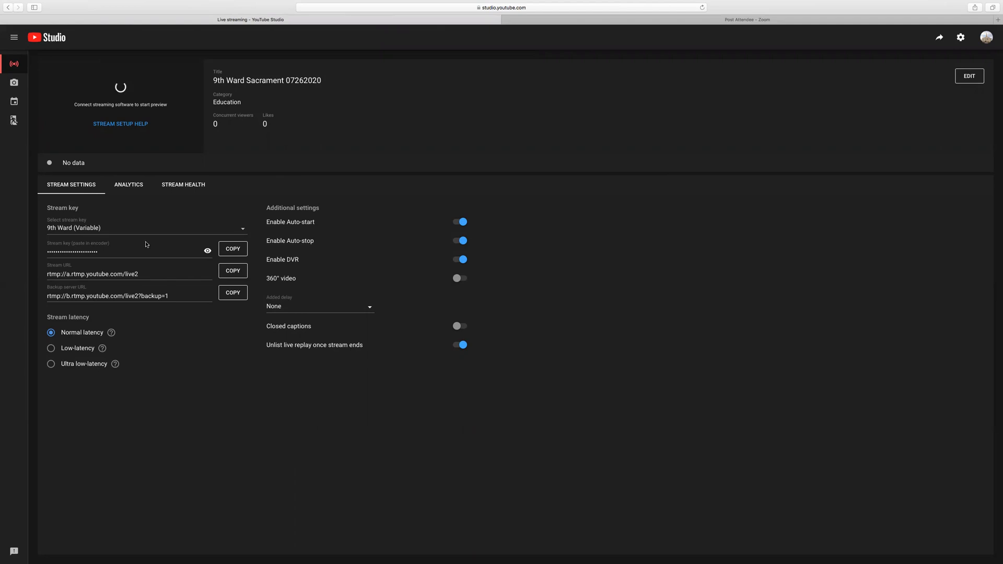
pyautogui.click(13, 103)
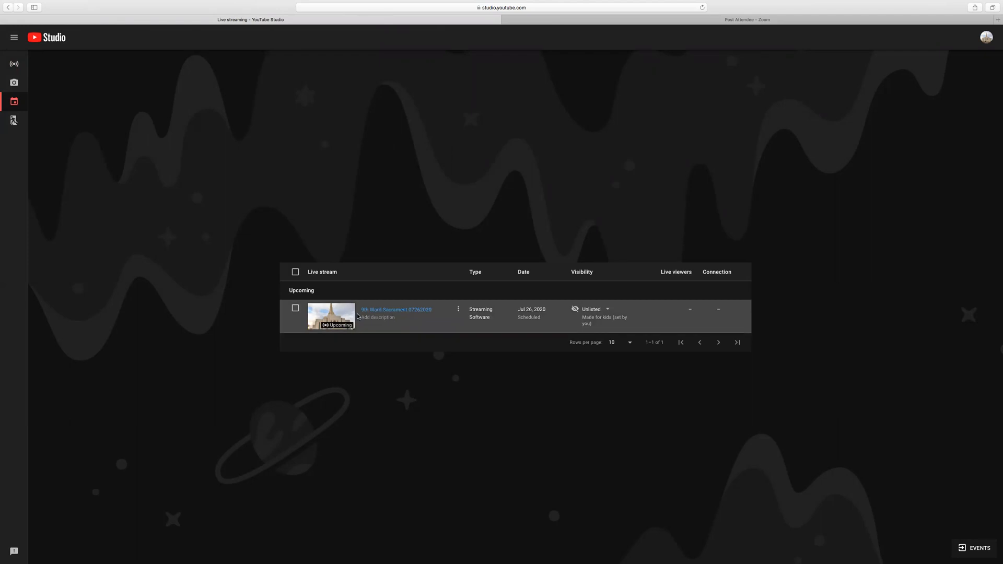
pyautogui.click(459, 310)
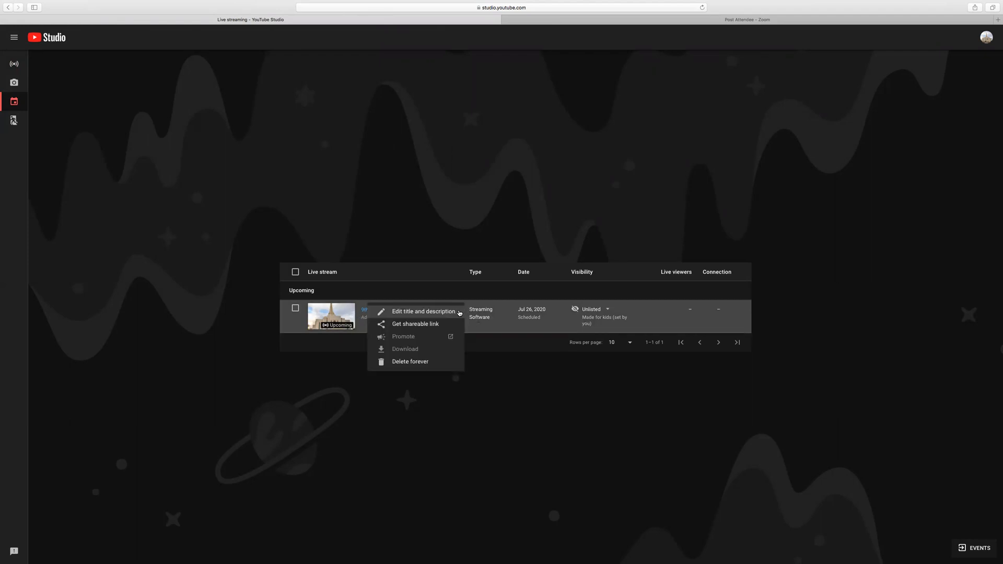
pyautogui.click(431, 324)
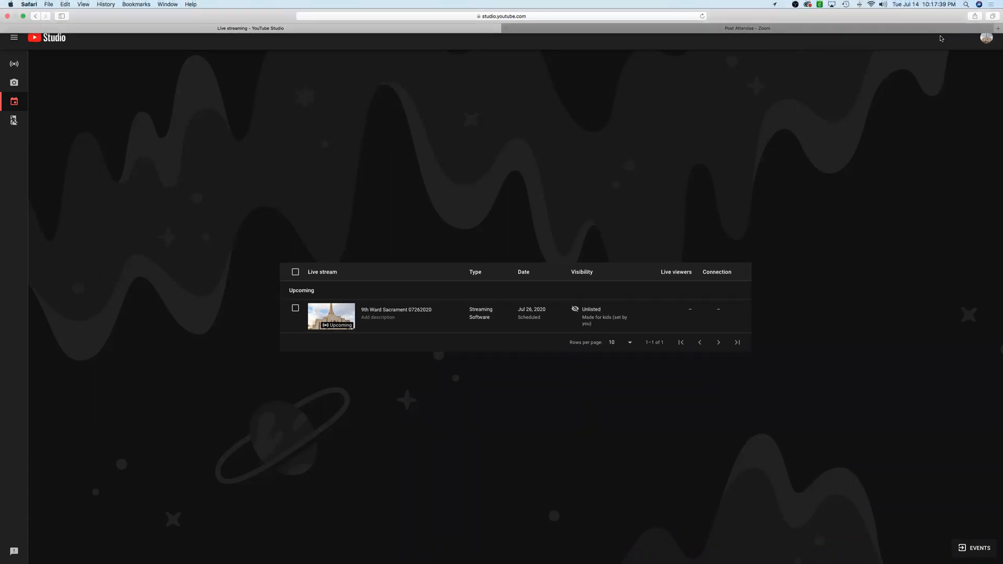
# Step: Open the copied stream link in a new browser tab to view its watch page
pyautogui.click(997, 28)
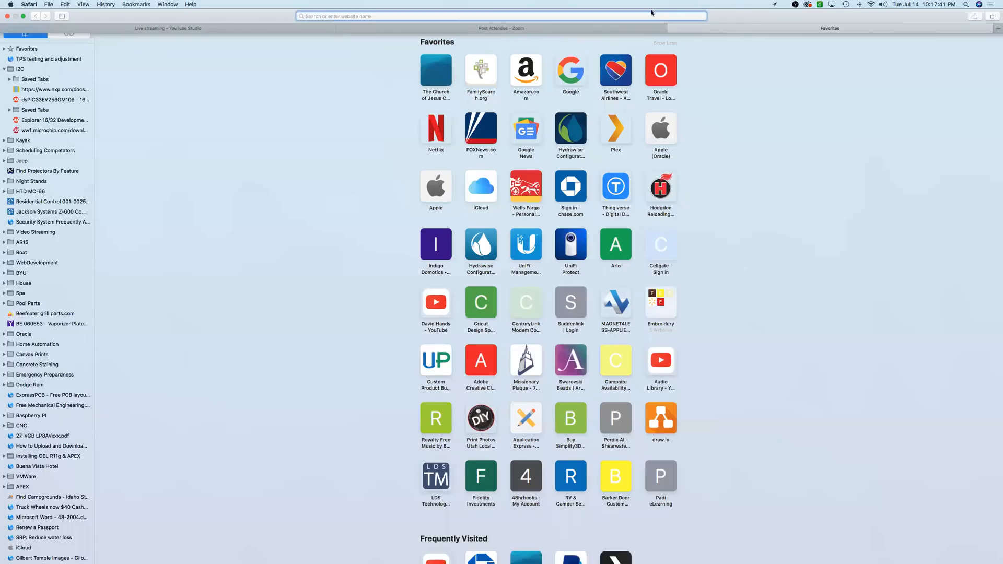
pyautogui.press('super+v')
pyautogui.press('Return')
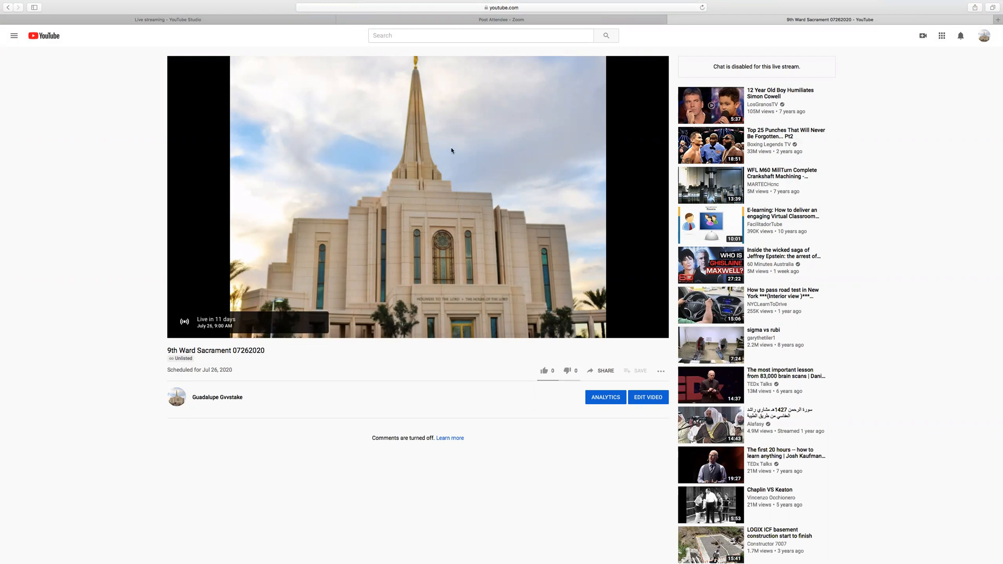
# Step: Open the 9th Ward Sacrament 07262020 stream's control room in YouTube Studio, and start streaming from OBS
pyautogui.click(222, 20)
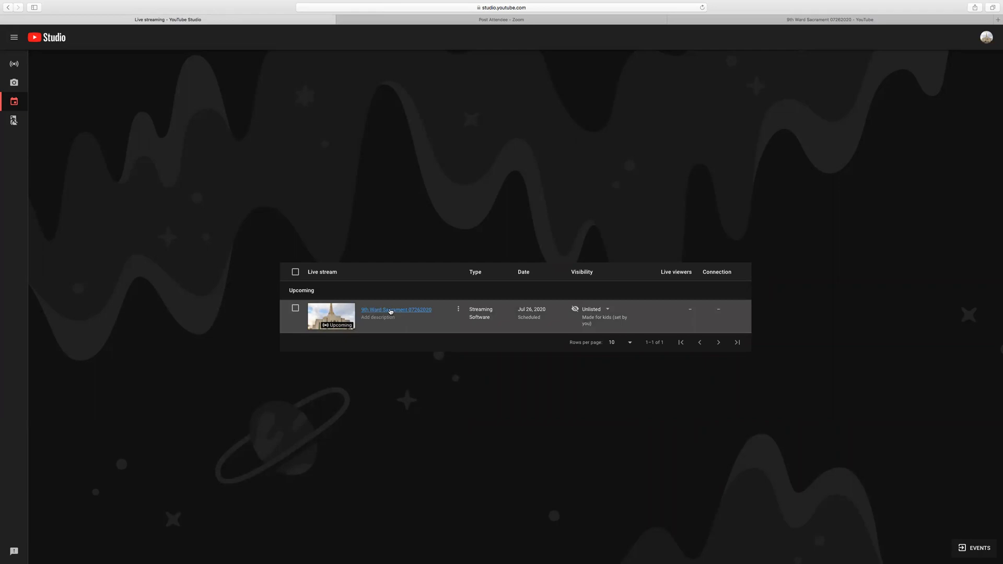
pyautogui.click(391, 313)
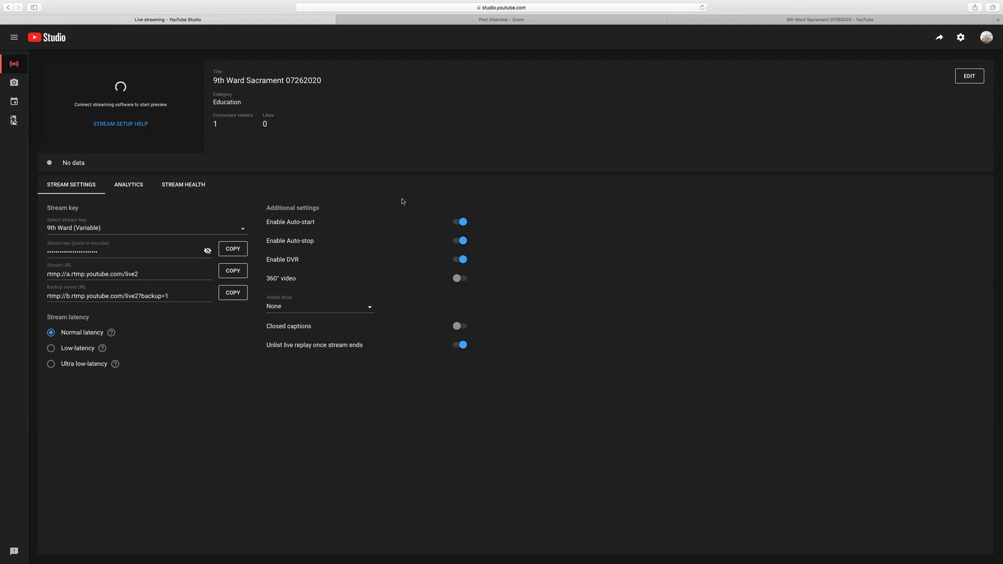
pyautogui.hotkey('ctrl', 'Right')
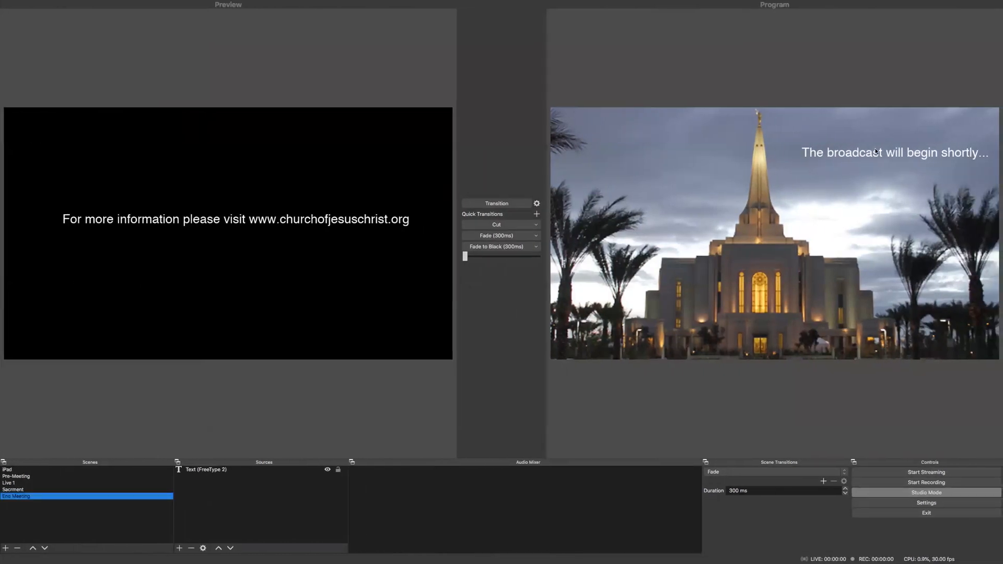
pyautogui.click(925, 472)
pyautogui.moveTo(969, 559)
# Step: Return to YouTube Studio and review the live stream's health messages and analytics
pyautogui.hotkey('ctrl', 'Left')
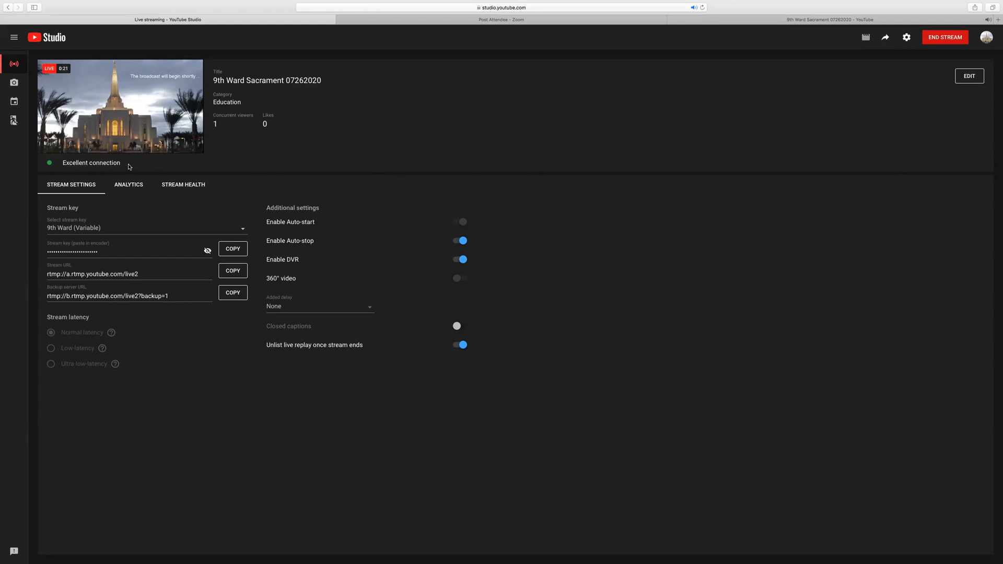
pyautogui.click(177, 188)
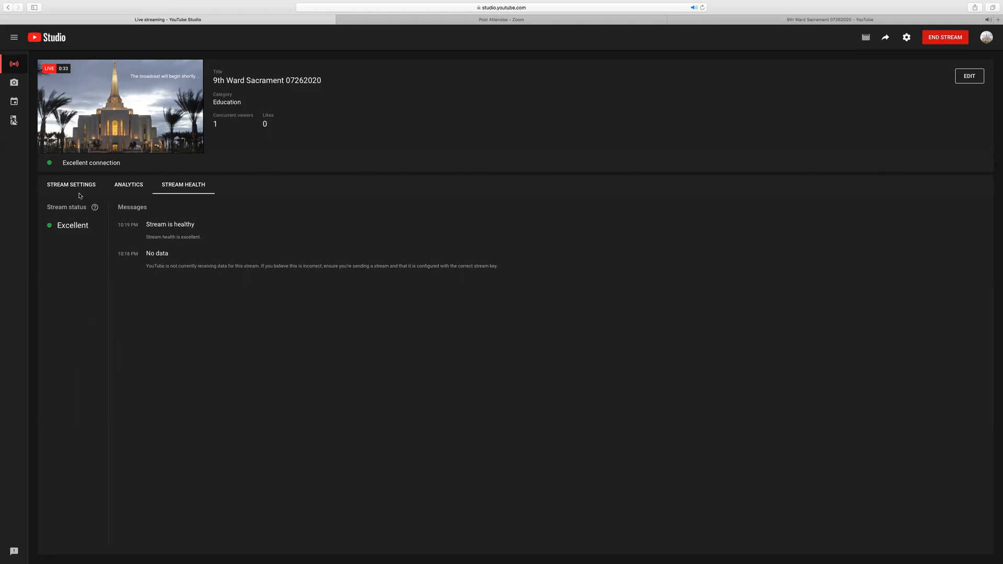
pyautogui.click(124, 186)
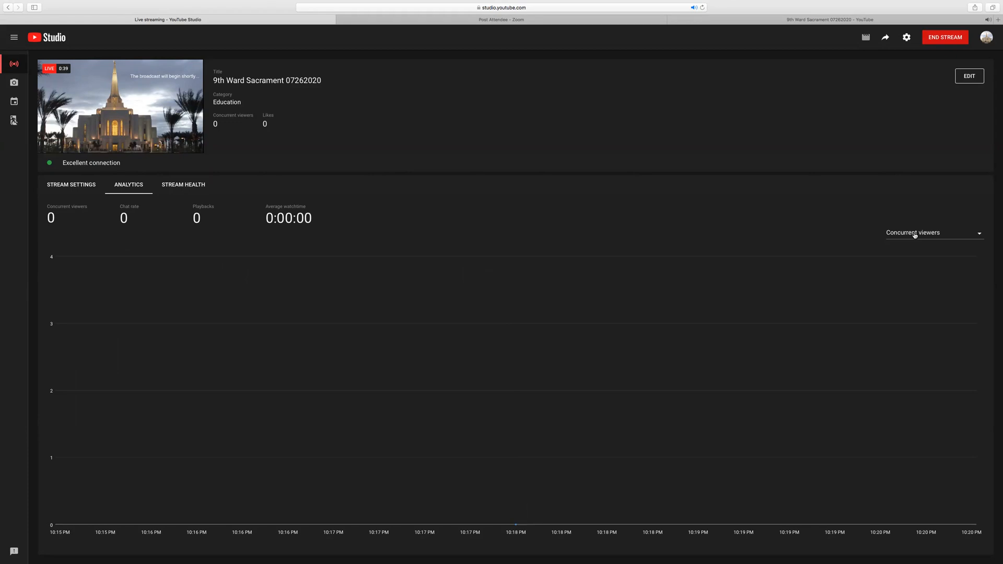
pyautogui.click(82, 188)
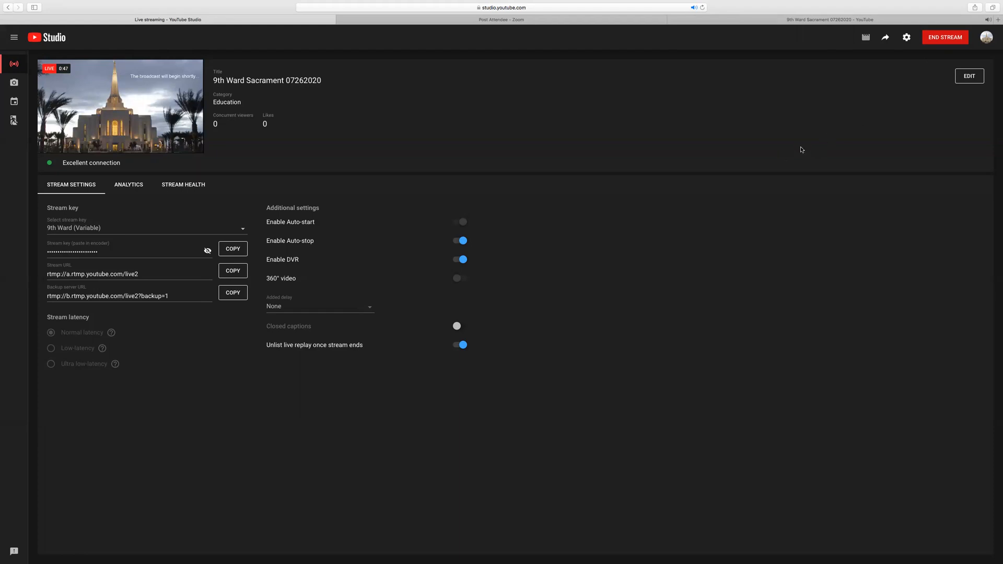
# Step: In OBS, transition the Sacrment scene to the live program, and check it on the stream's YouTube watch page
pyautogui.hotkey('ctrl', 'Right')
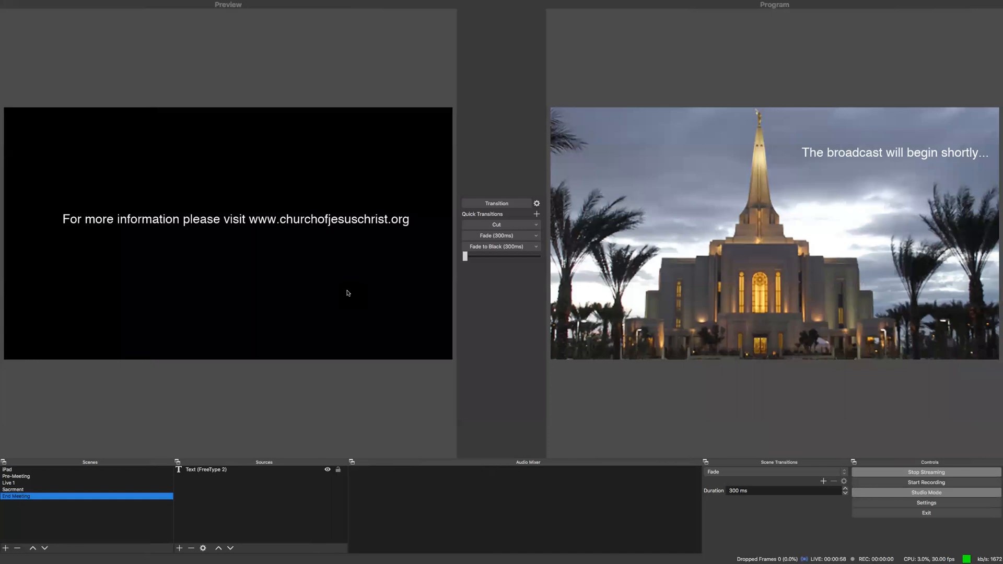
pyautogui.click(20, 490)
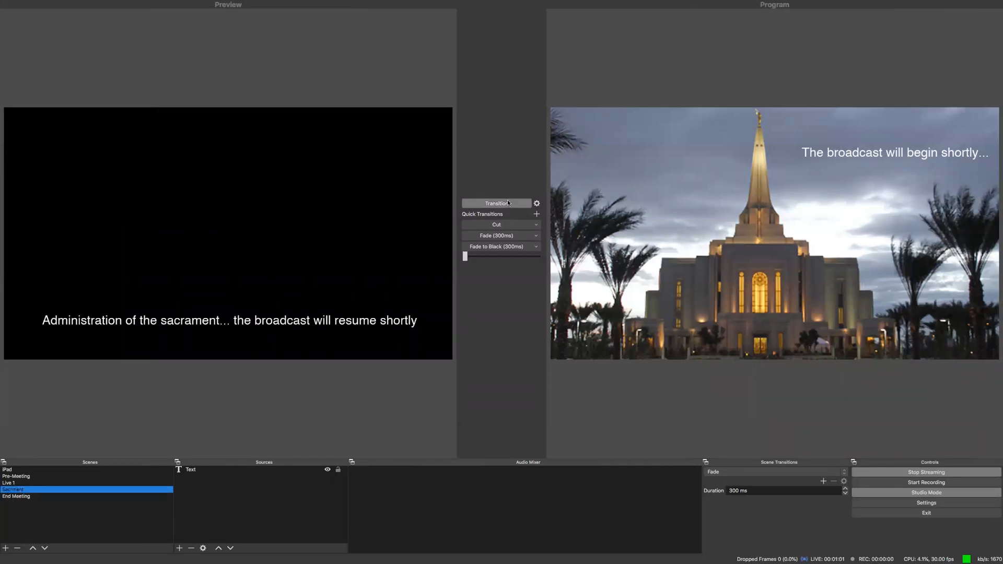
pyautogui.click(506, 203)
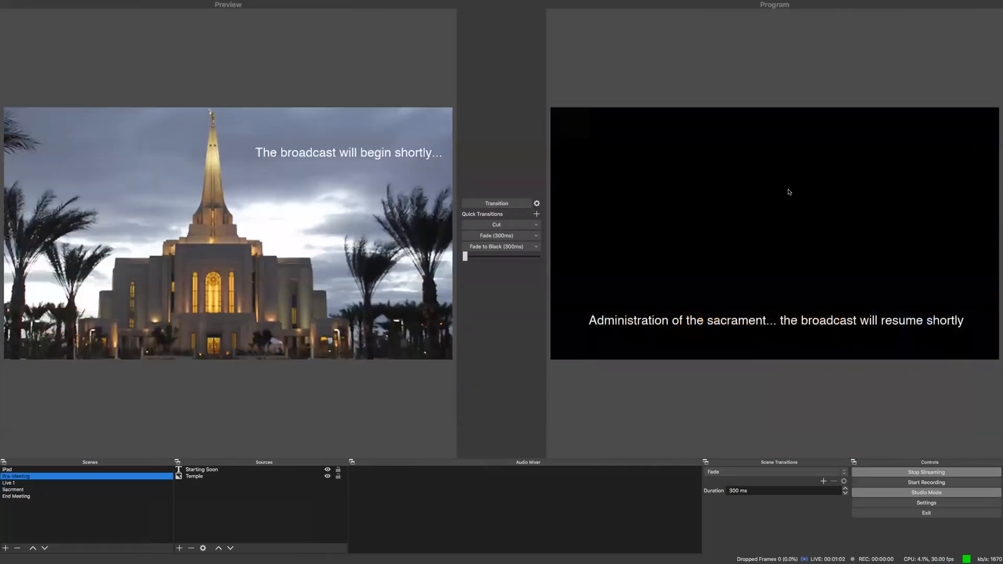
pyautogui.hotkey('ctrl', 'Left')
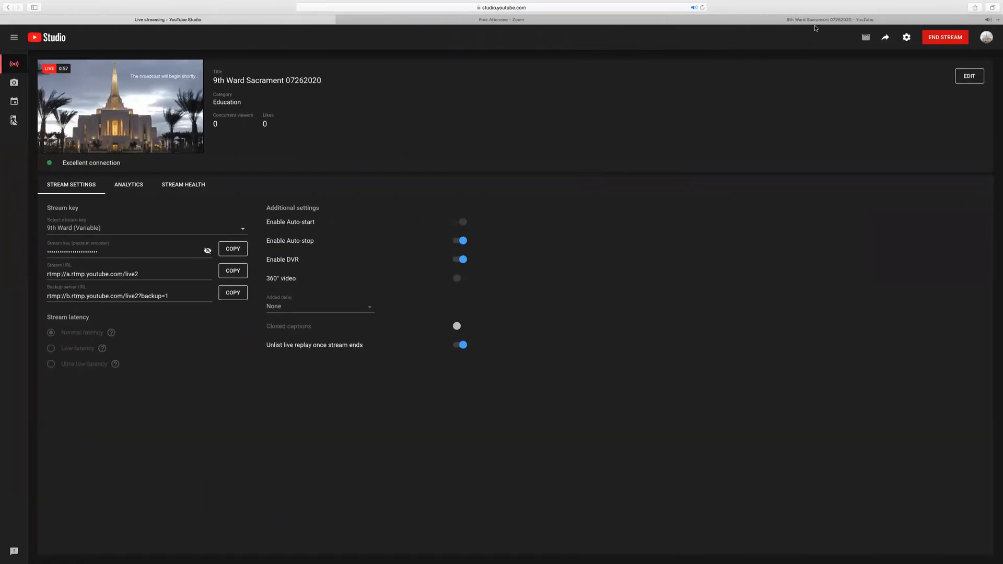
pyautogui.click(816, 20)
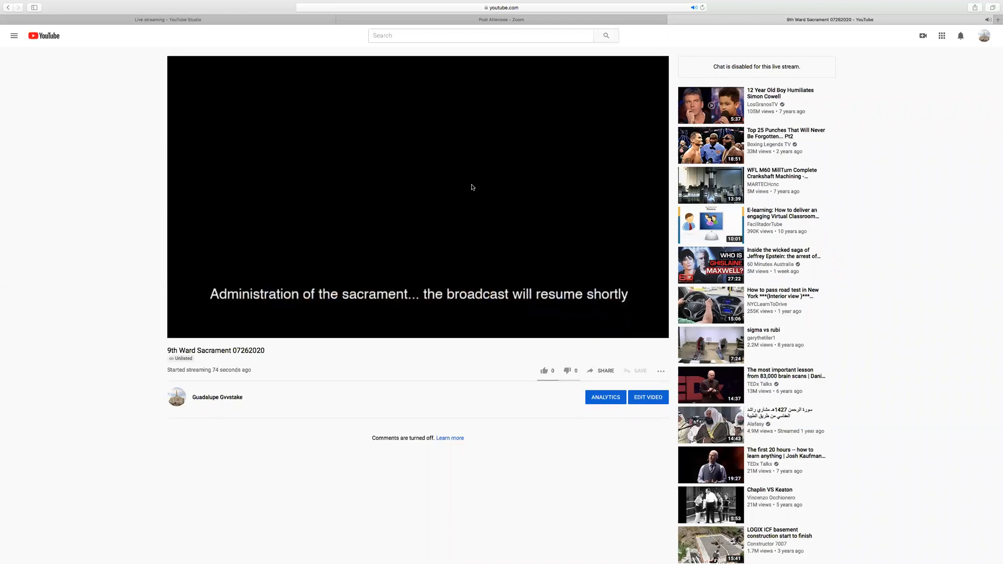
# Step: In OBS, transition the End Meeting scene to the live program, and go back to the stream's control room in YouTube Studio
pyautogui.hotkey('ctrl', 'Right')
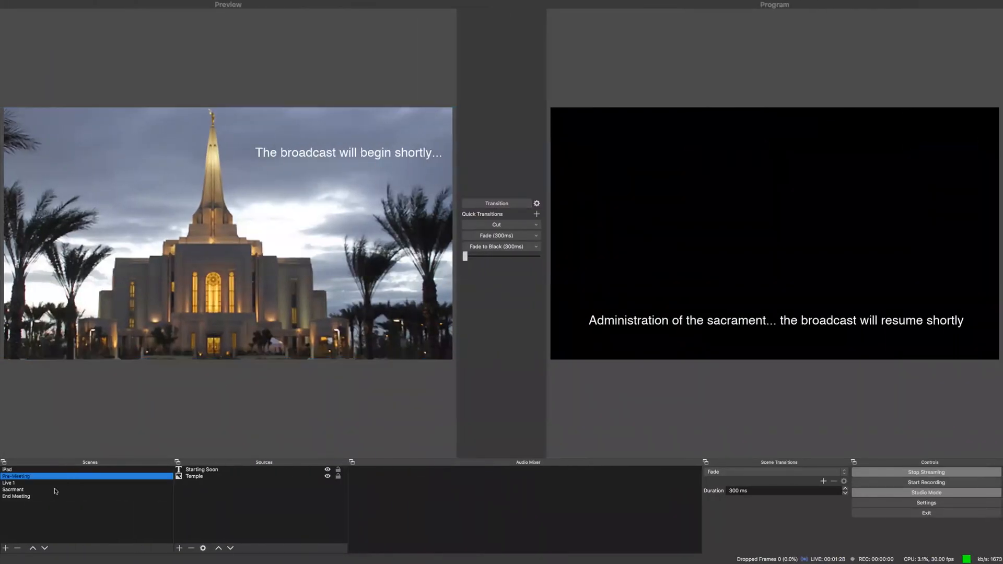
pyautogui.click(47, 496)
pyautogui.click(491, 203)
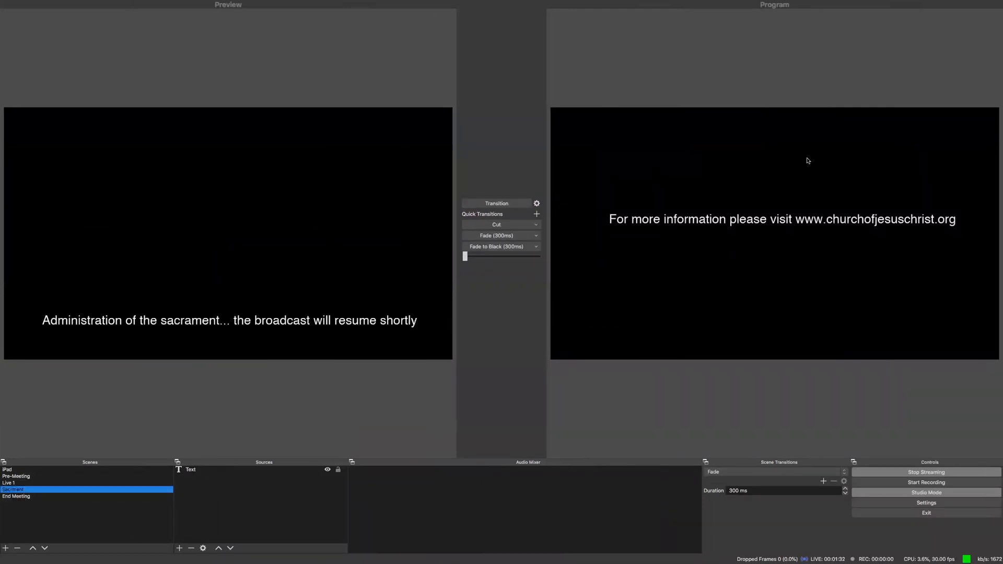
pyautogui.hotkey('ctrl', 'Left')
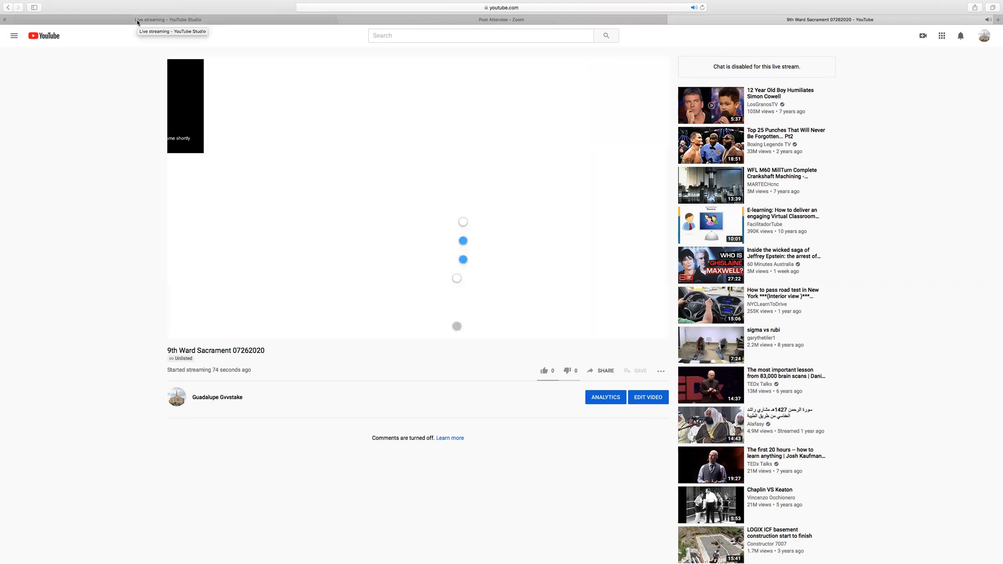
pyautogui.click(137, 20)
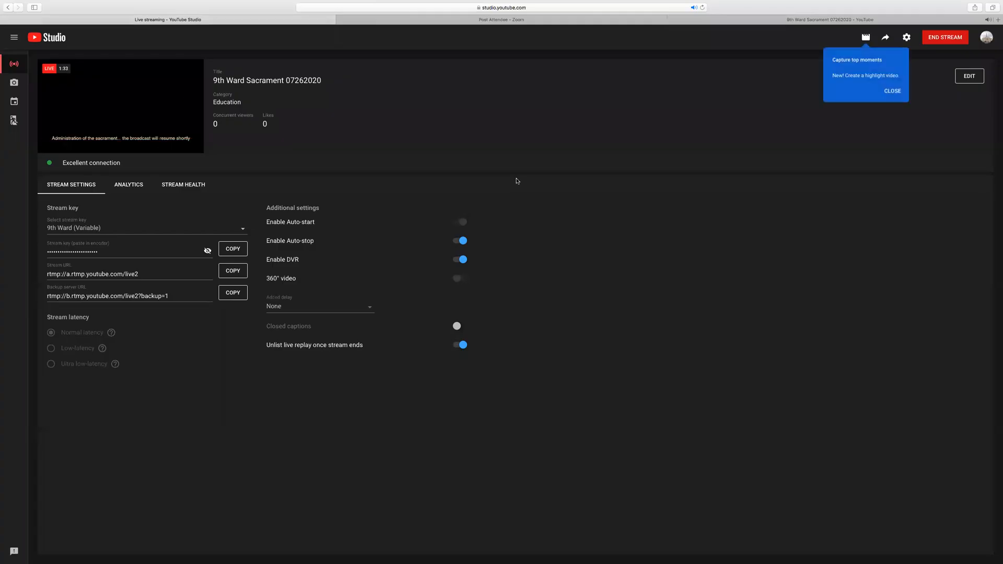
# Step: Stop streaming in OBS, and check the stream in YouTube Studio and on its watch page
pyautogui.hotkey('ctrl', 'Right')
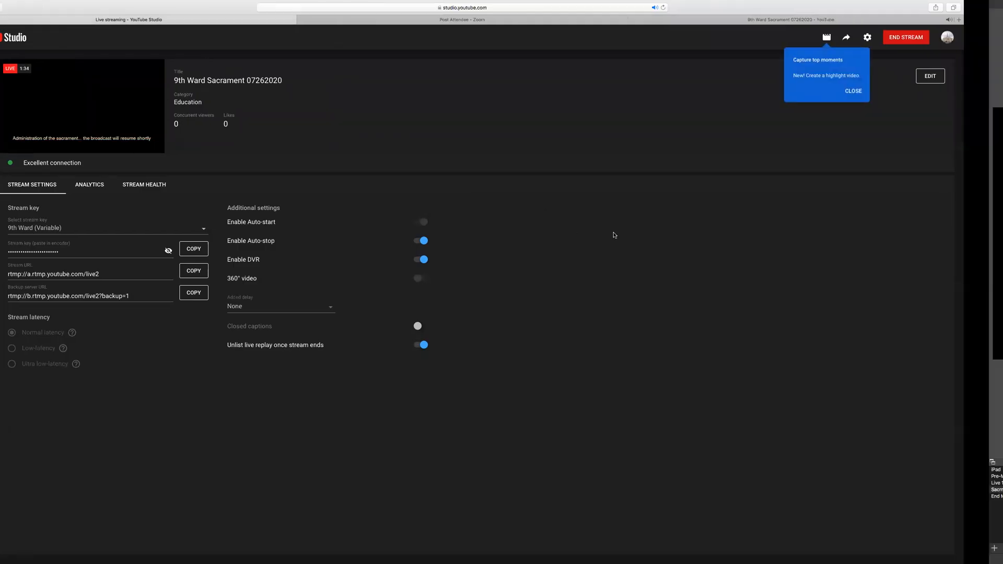
pyautogui.click(921, 472)
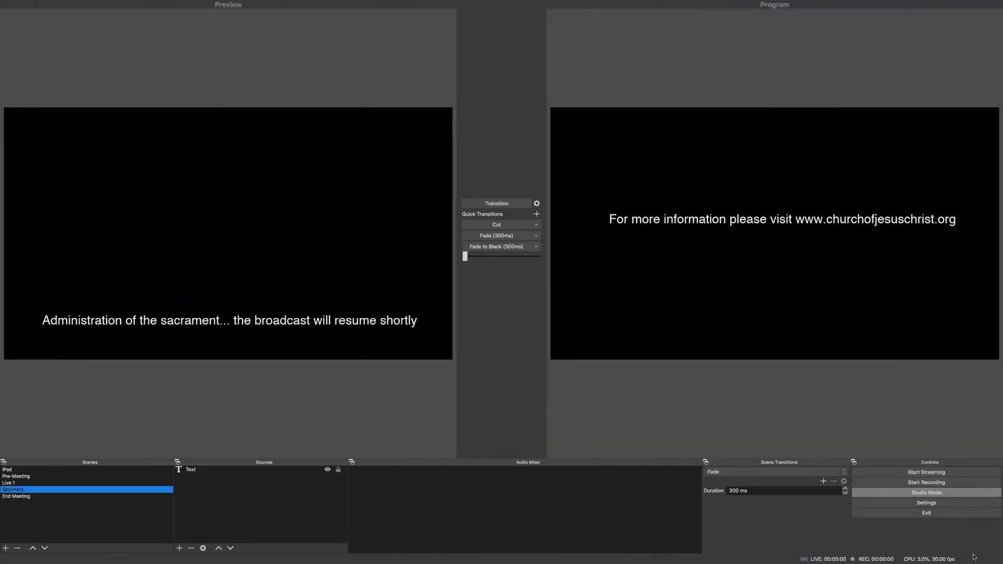
pyautogui.hotkey('ctrl', 'Left')
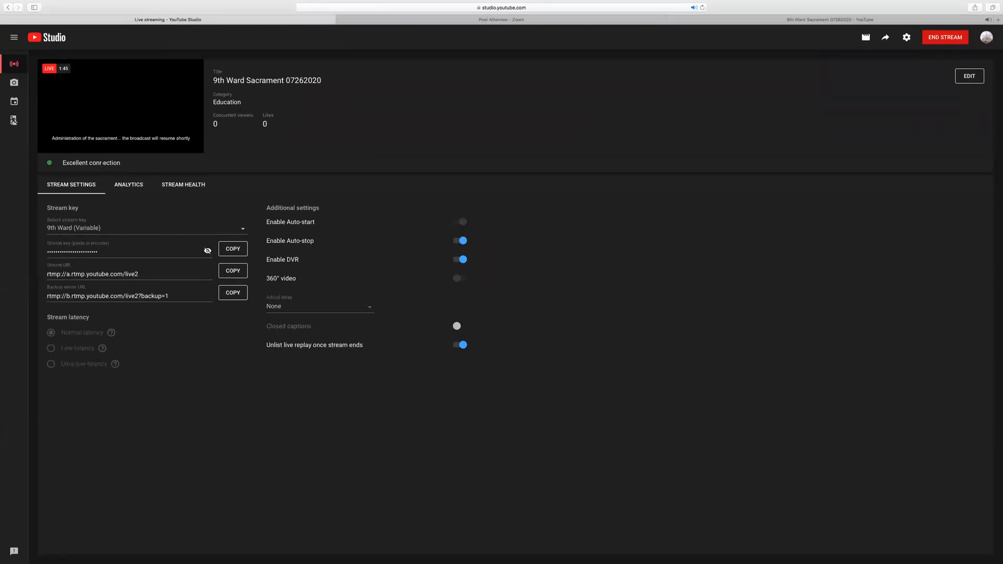
pyautogui.moveTo(111, 97)
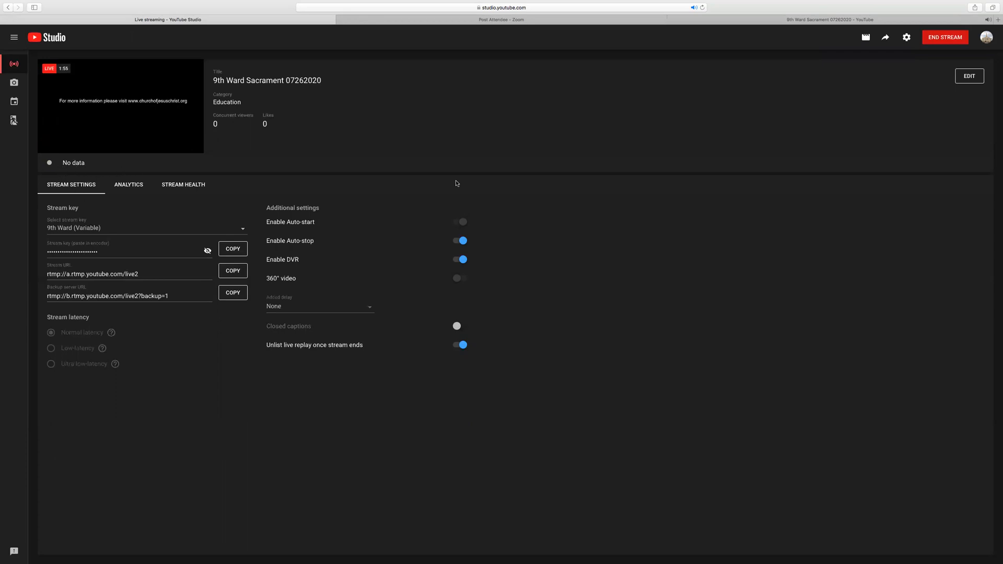
pyautogui.click(758, 19)
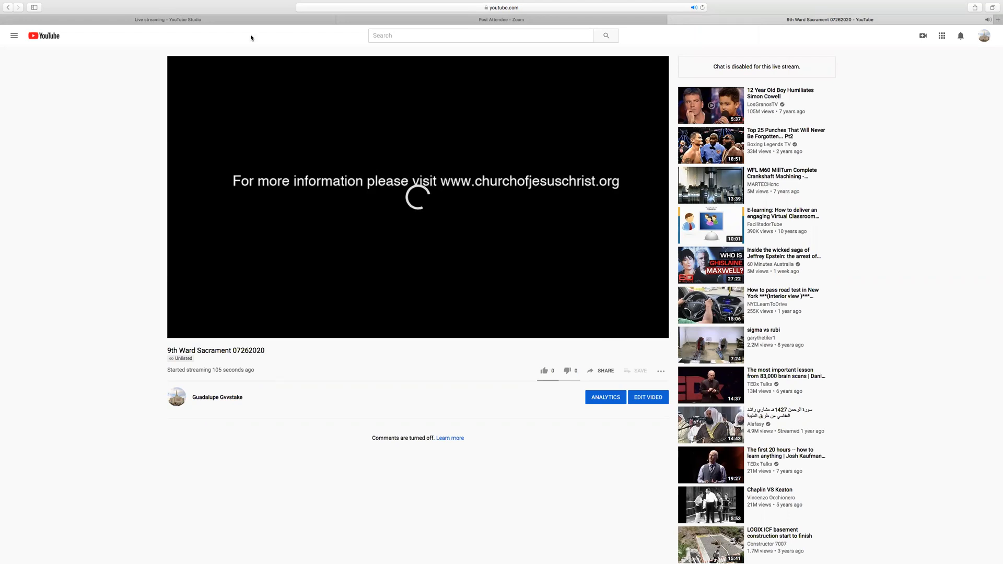
# Step: Return to the stream's control room in YouTube Studio, end the 9th Ward Sacrament 07262020 stream, and dismiss its summary
pyautogui.click(251, 20)
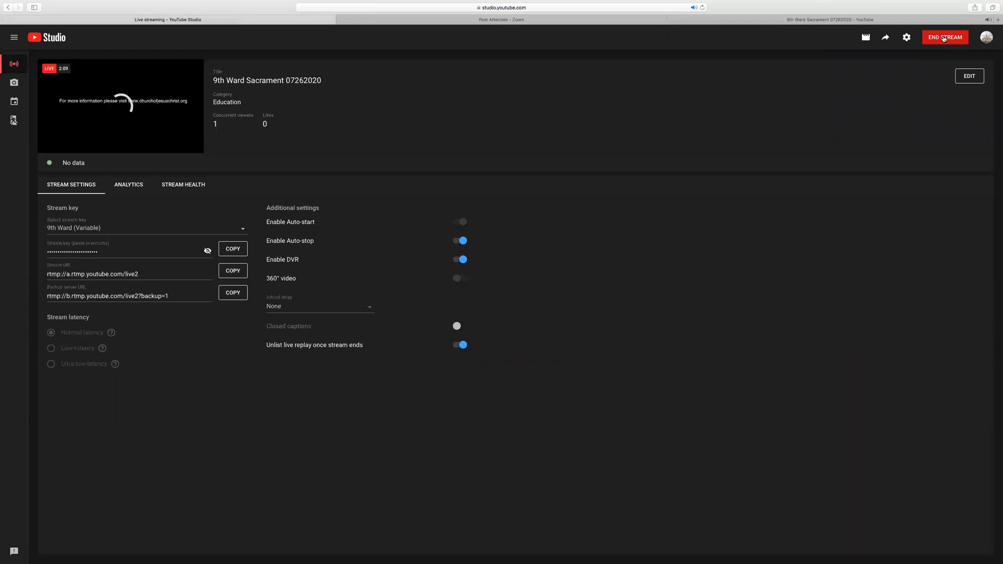
pyautogui.click(944, 37)
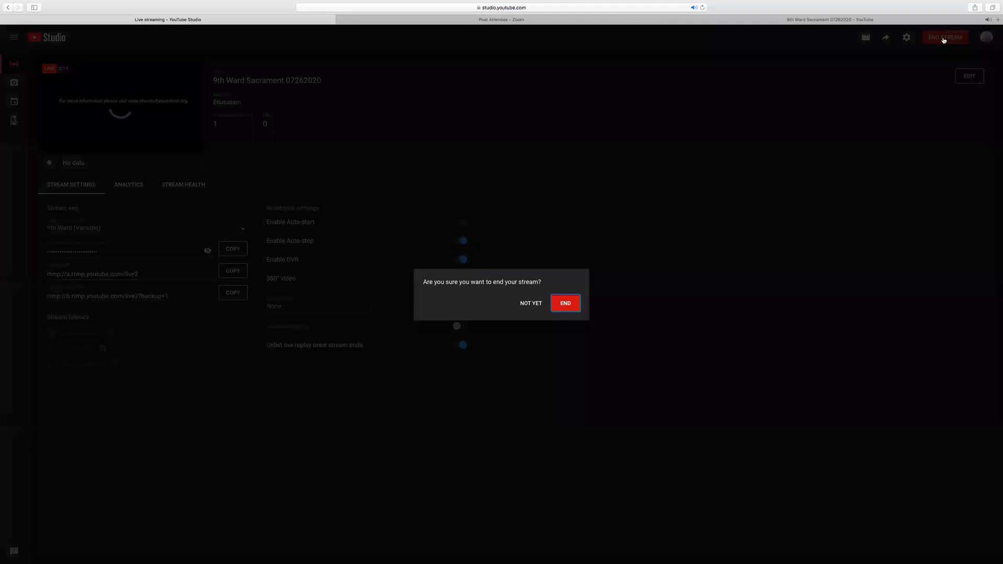
pyautogui.click(567, 304)
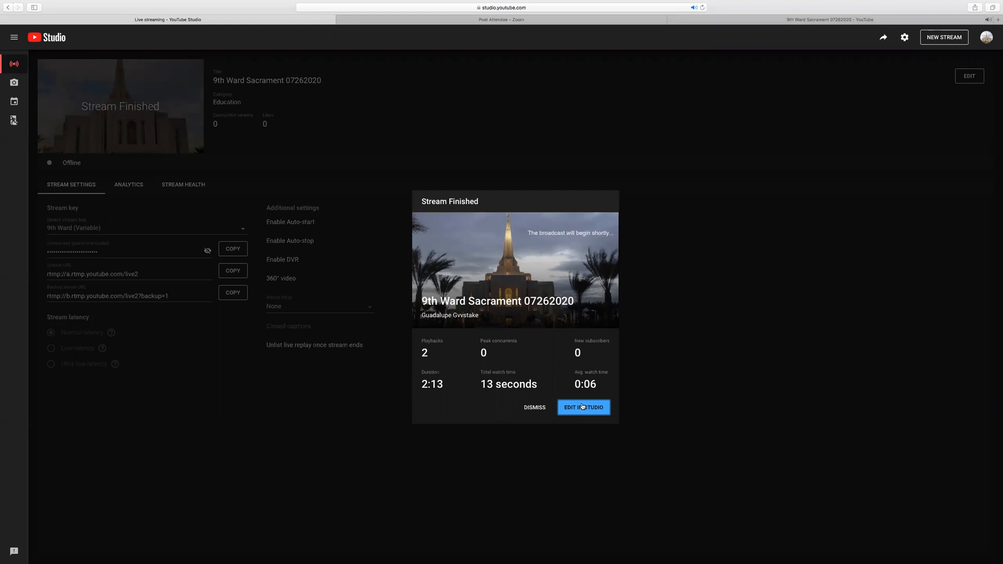
pyautogui.click(535, 407)
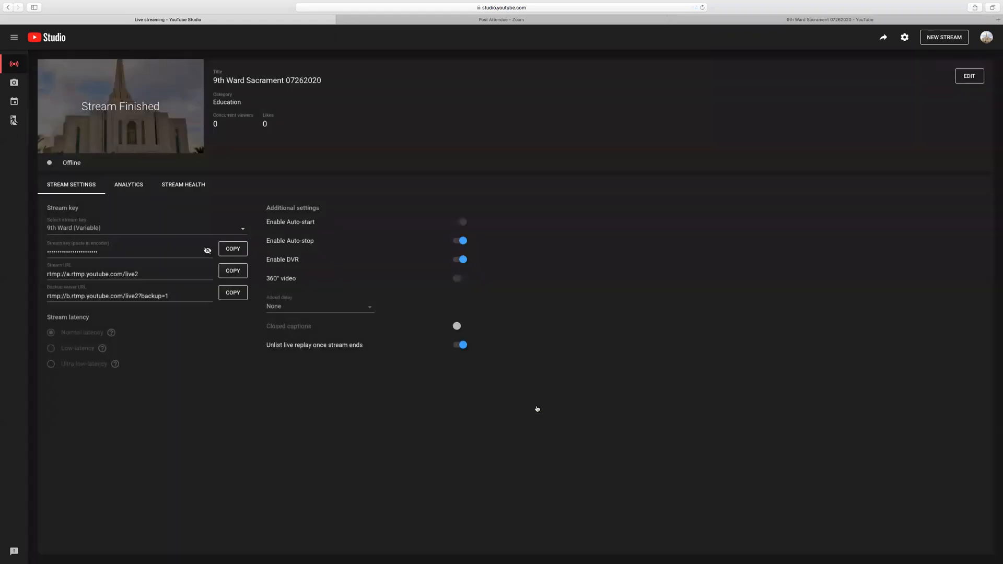
# Step: Check the upcoming streams, and go to the live replays among the channel's videos
pyautogui.click(13, 103)
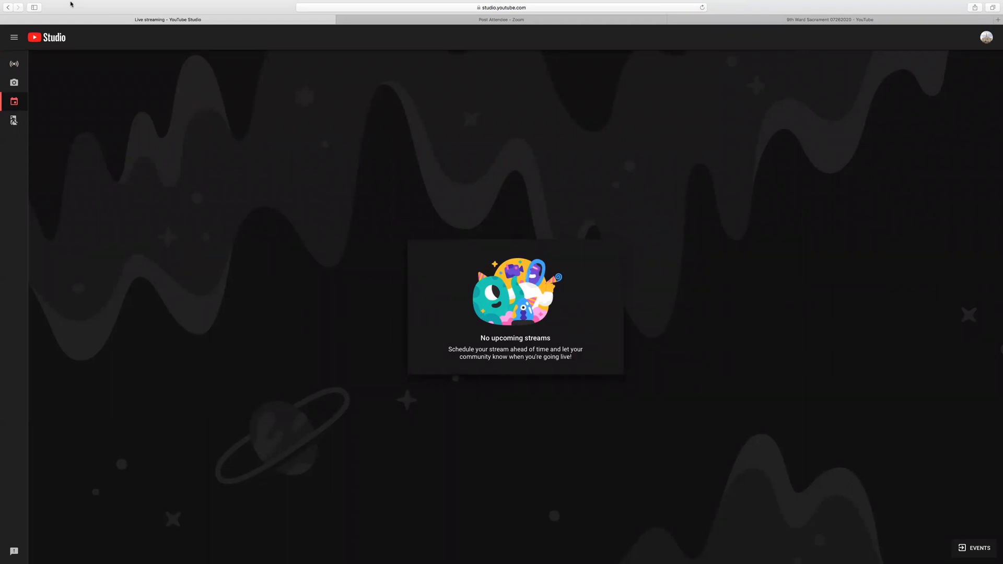
pyautogui.click(47, 38)
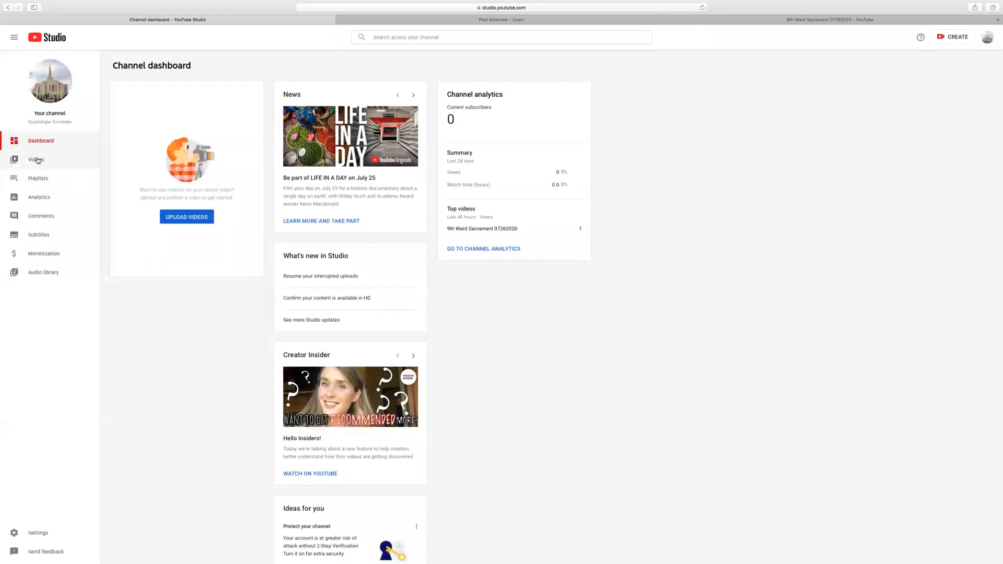
pyautogui.click(37, 160)
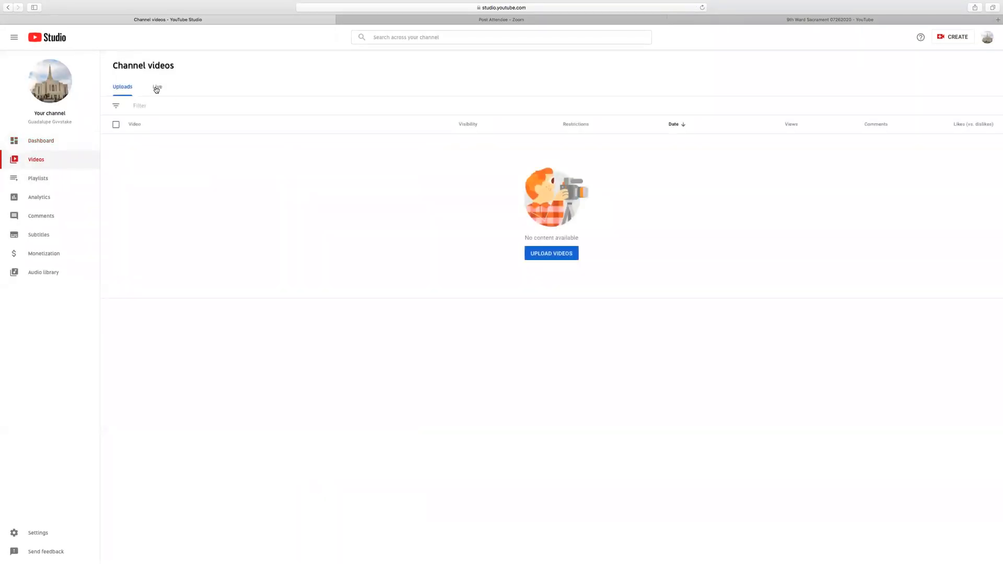
pyautogui.click(157, 88)
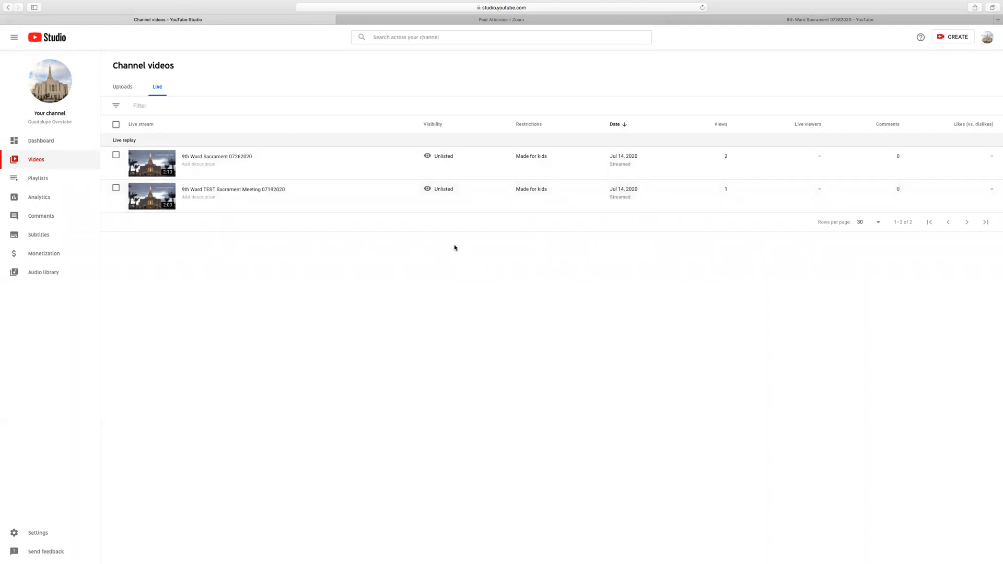
# Step: Set the visibility of the 9th Ward Sacrament 07262020 replay to Private and save it
pyautogui.click(461, 157)
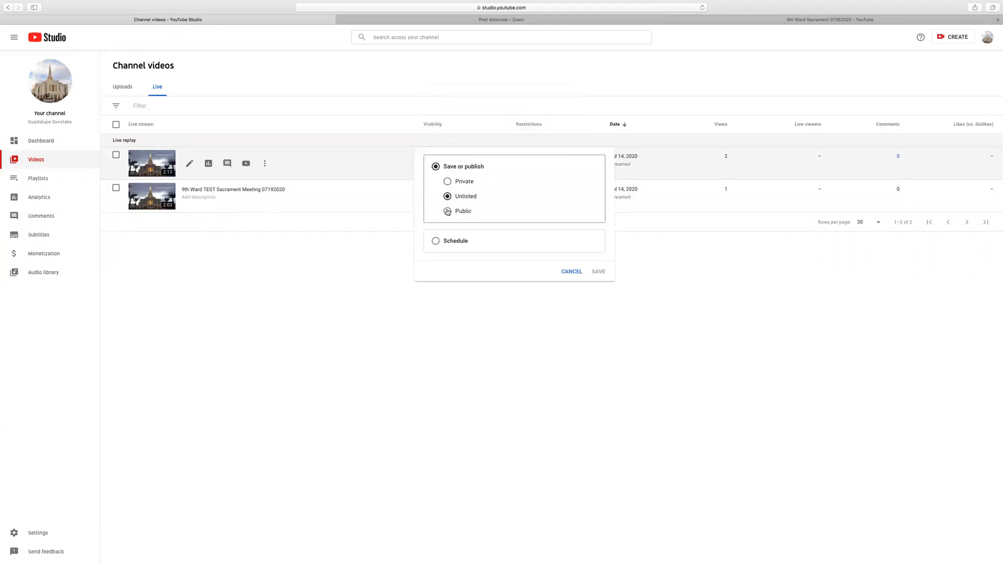
pyautogui.click(447, 182)
pyautogui.click(599, 272)
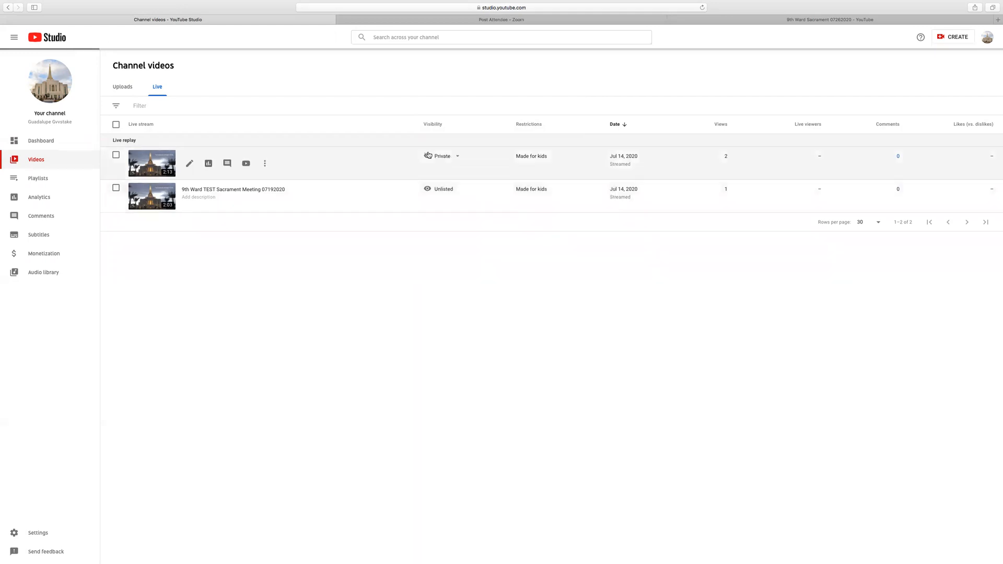
# Step: Permanently delete the 9th Ward Sacrament 07262020 replay, acknowledging that the deletion can't be undone
pyautogui.click(265, 163)
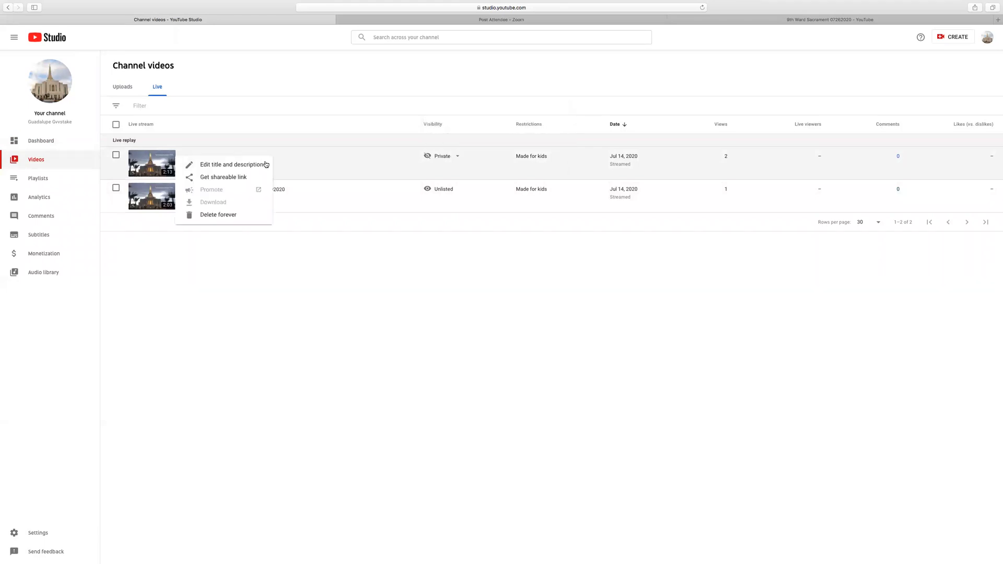
pyautogui.click(237, 217)
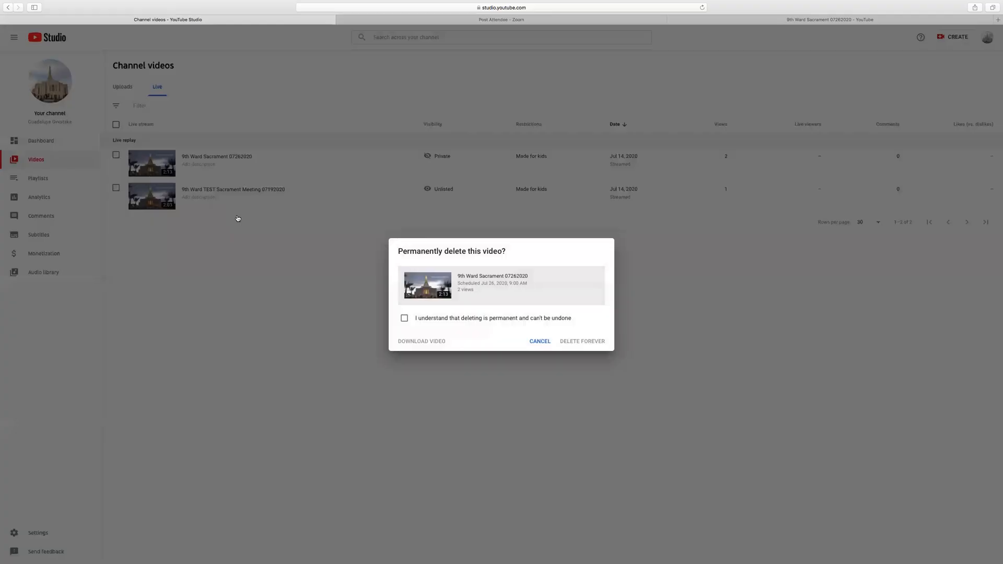
pyautogui.click(404, 318)
pyautogui.click(579, 343)
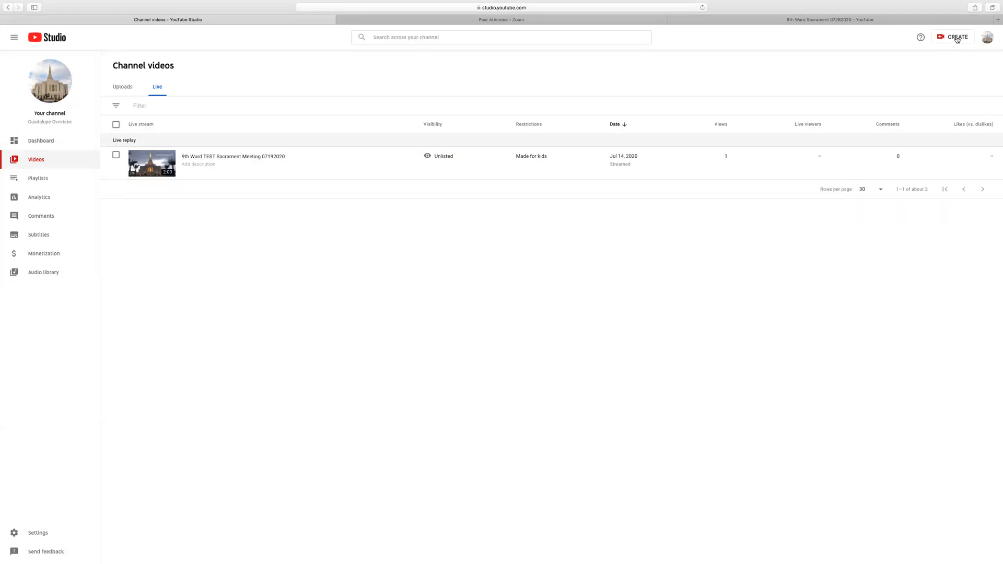
# Step: Create a new live stream reusing the settings of the previous 9th Ward TEST Sacrament Meeting 07192020 stream
pyautogui.click(957, 39)
pyautogui.click(874, 68)
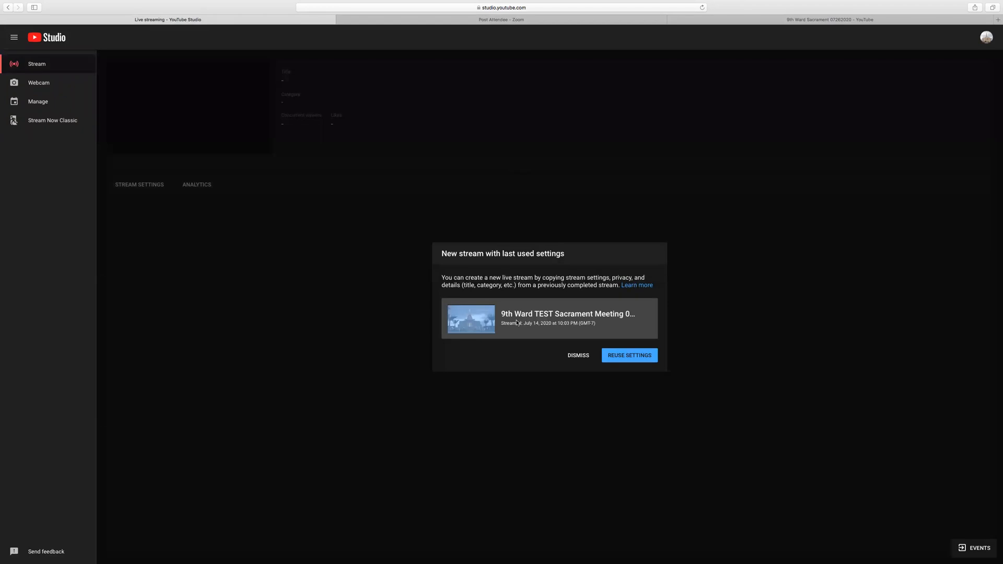
pyautogui.click(636, 359)
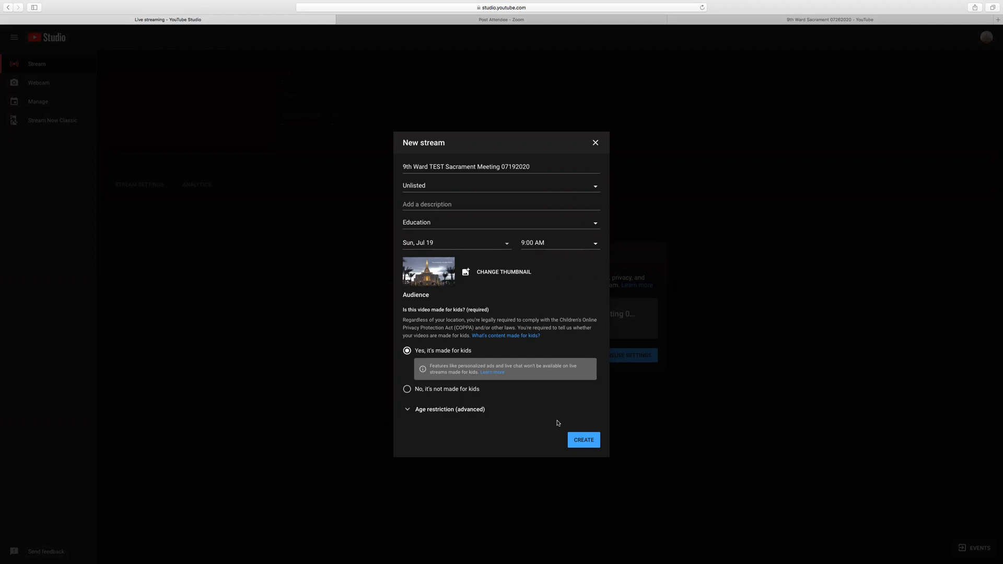
pyautogui.click(581, 442)
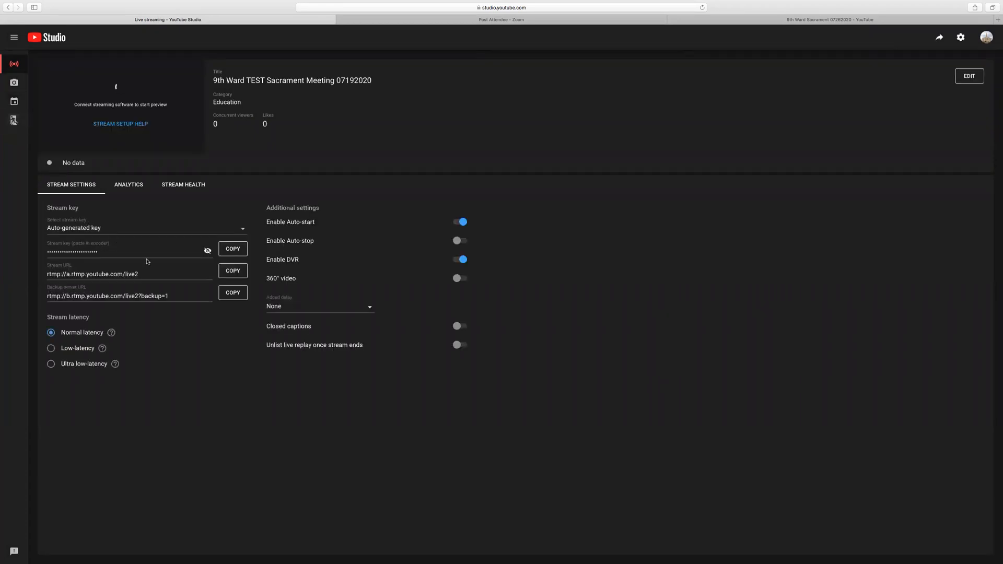
# Step: Select the 9th Ward (Variable) stream key for the new stream and reveal the hidden key
pyautogui.click(100, 230)
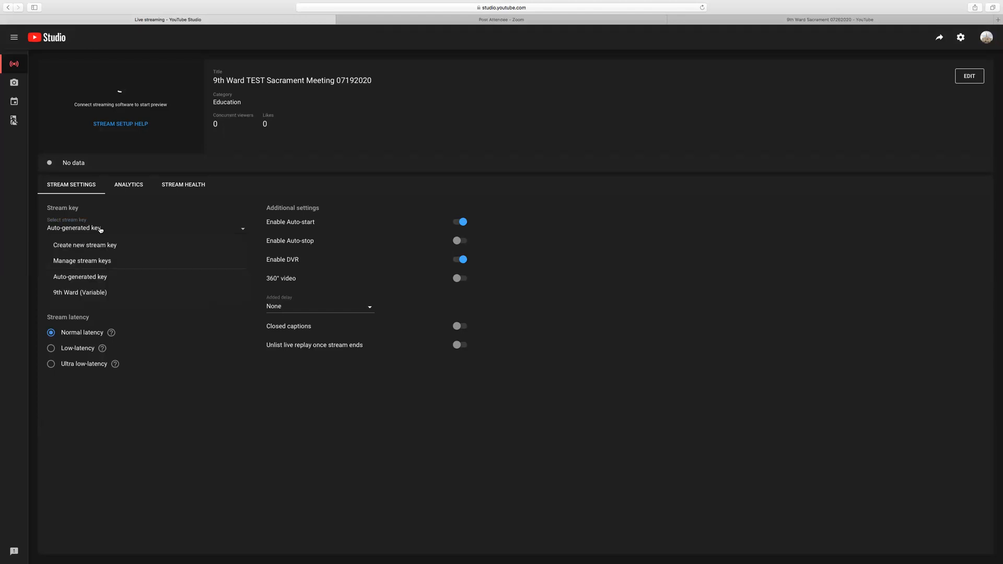
pyautogui.click(98, 294)
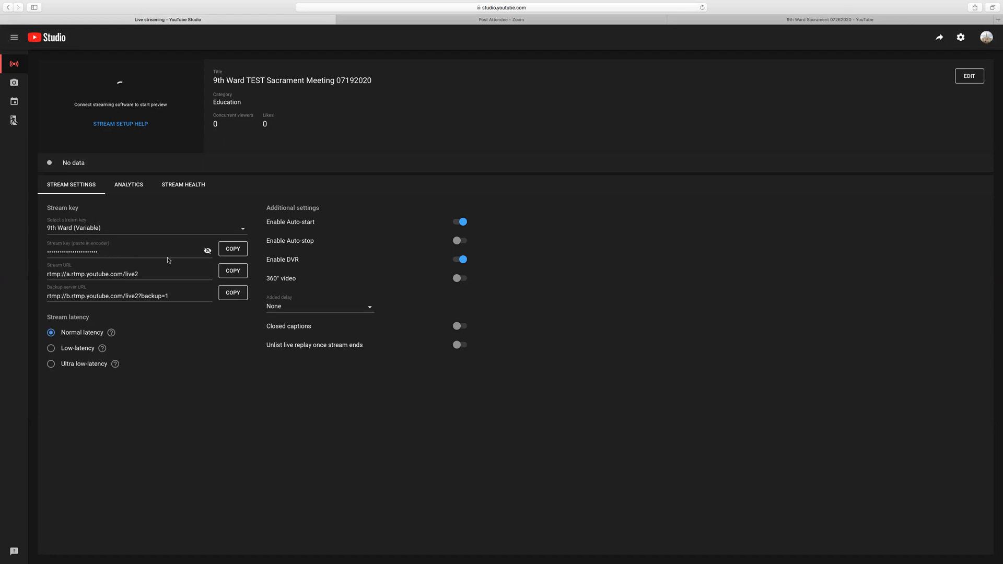
pyautogui.click(207, 251)
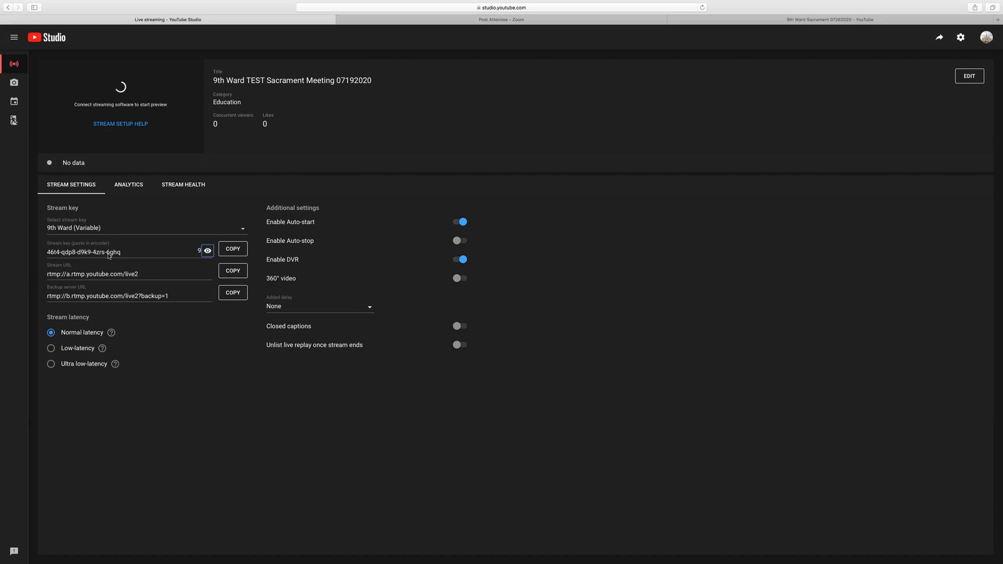